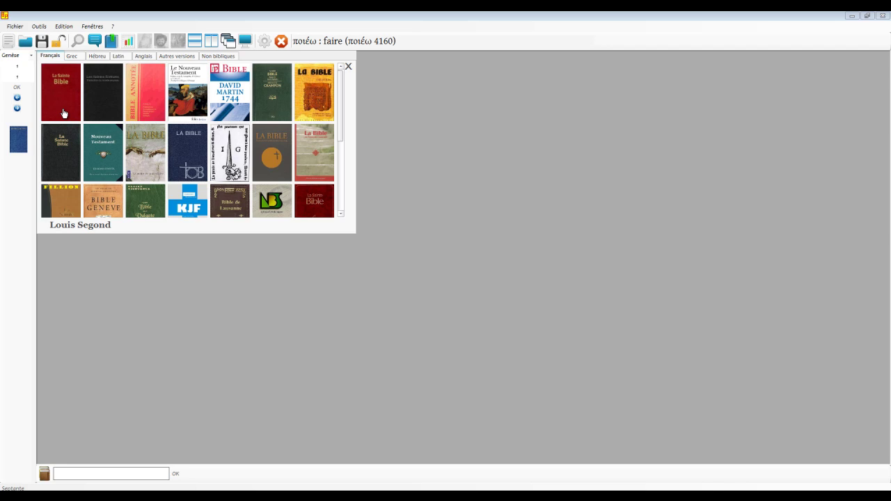
Step: Browse the library's Greek, Hebrew, Latin, English, other-version and non-biblical book collections
{"action": "left_click", "coordinate": [74, 57]}
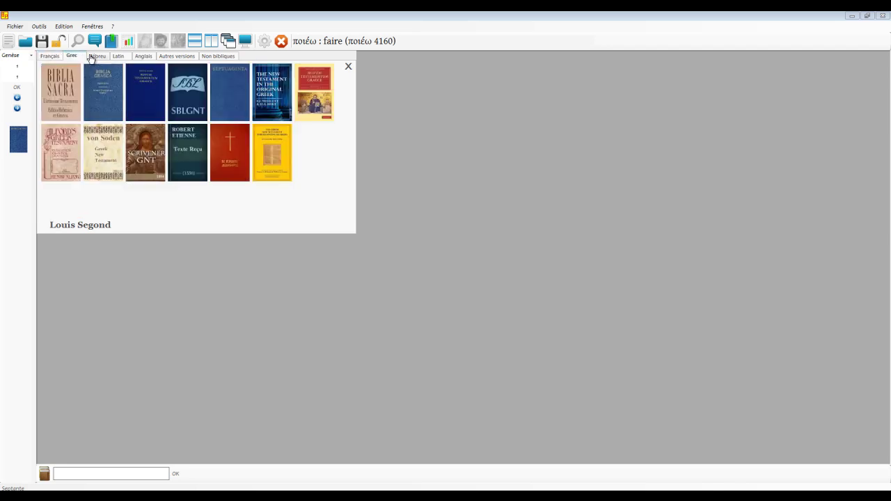
{"action": "left_click", "coordinate": [91, 57]}
{"action": "left_click", "coordinate": [118, 58]}
{"action": "left_click", "coordinate": [142, 59]}
{"action": "left_click", "coordinate": [162, 59]}
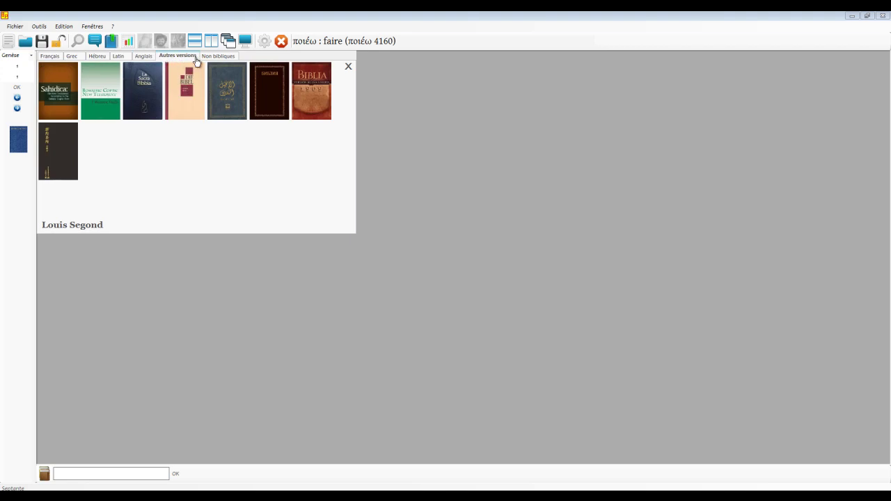
{"action": "left_click", "coordinate": [211, 58]}
{"action": "left_click", "coordinate": [149, 89]}
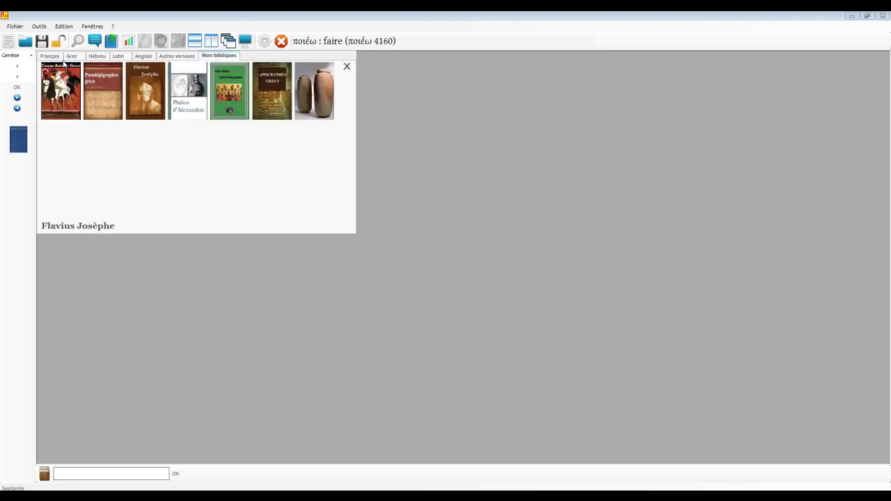
Step: Open the Louis Segond Bible from the French collection at Genesis 1
{"action": "left_click", "coordinate": [56, 60]}
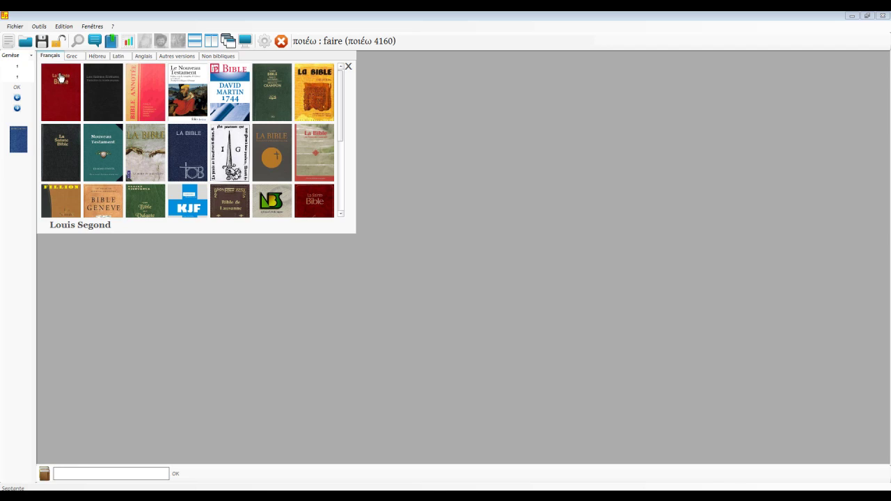
{"action": "left_click", "coordinate": [60, 80]}
{"action": "left_click", "coordinate": [60, 72]}
{"action": "left_click", "coordinate": [58, 72]}
{"action": "left_click", "coordinate": [57, 72]}
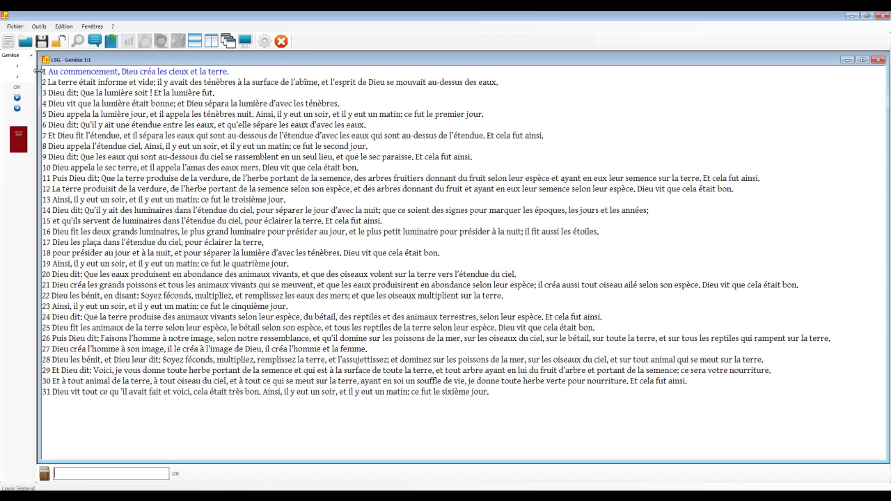
Step: Add the Biblia Hebraica Stuttgartensia from the Hebrew collection beside the French text
{"action": "left_click", "coordinate": [22, 141]}
{"action": "left_click", "coordinate": [97, 56]}
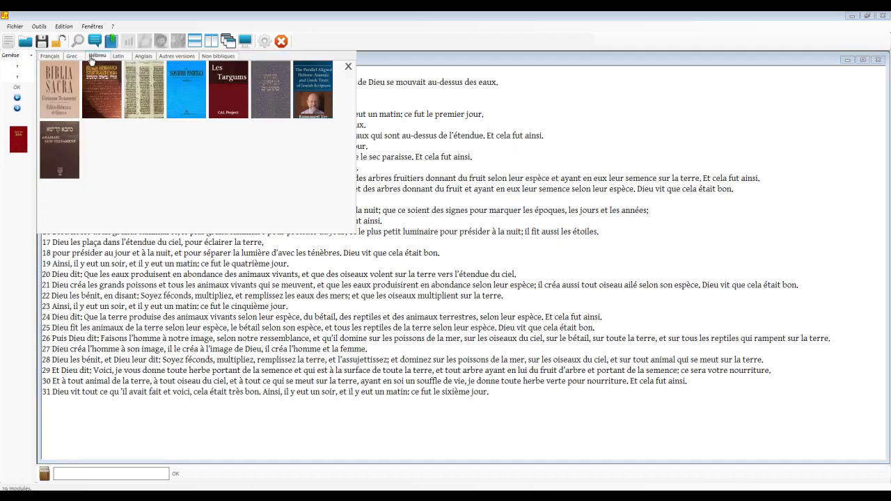
{"action": "left_click", "coordinate": [94, 72]}
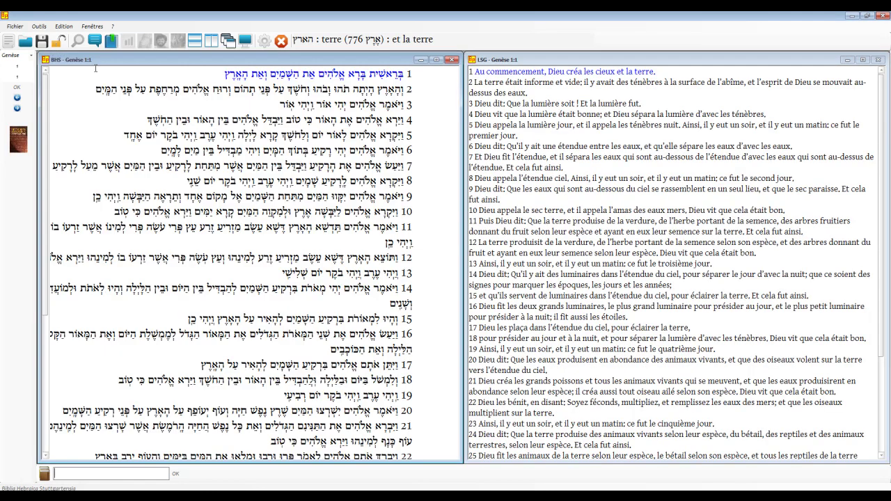
Step: Add the Septuagint from the Greek collection as a third parallel text
{"action": "left_click", "coordinate": [19, 139]}
{"action": "left_click", "coordinate": [82, 57]}
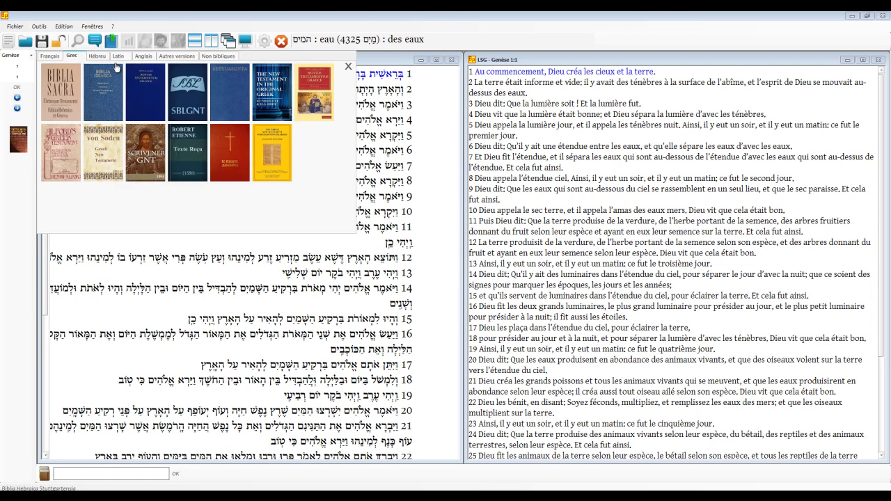
{"action": "left_click", "coordinate": [225, 90]}
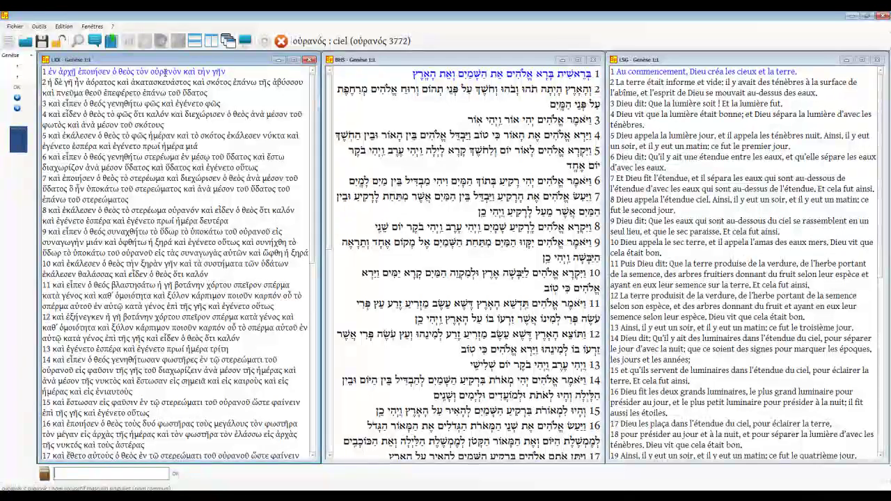
Step: Search for all occurrences of lemma H1254 from the word "créa" in Genesis 1:1 of the Louis Segond text
{"action": "left_click", "coordinate": [444, 71]}
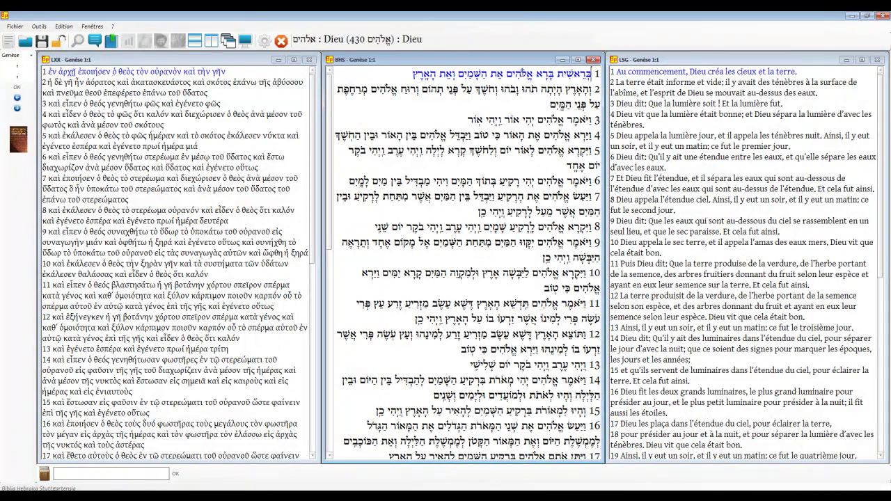
{"action": "left_click", "coordinate": [649, 72]}
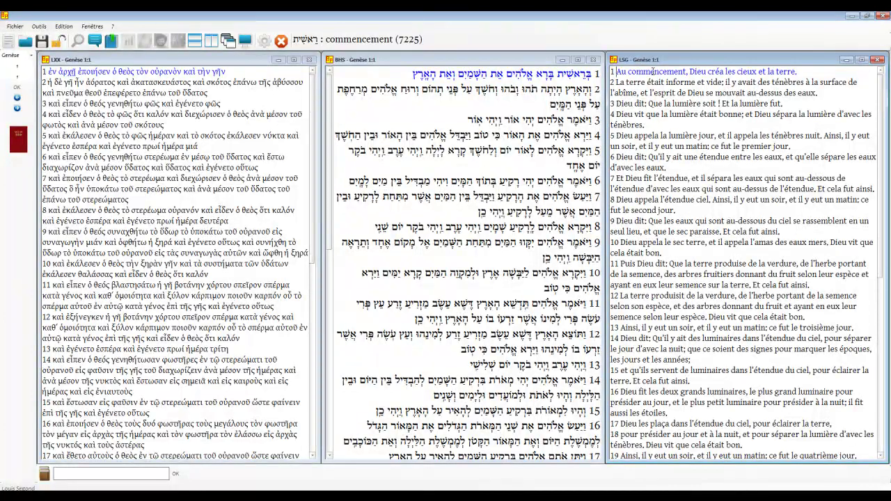
{"action": "right_click", "coordinate": [715, 71]}
{"action": "mouse_move", "coordinate": [762, 80]}
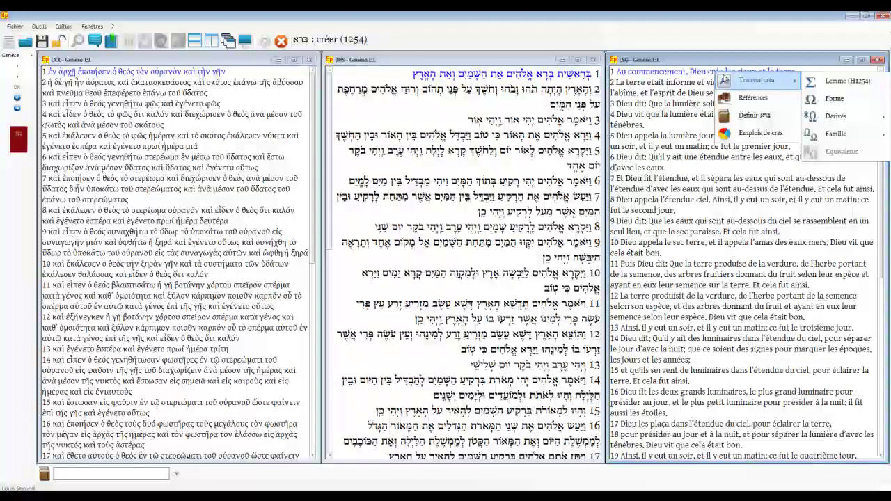
{"action": "left_click", "coordinate": [859, 84]}
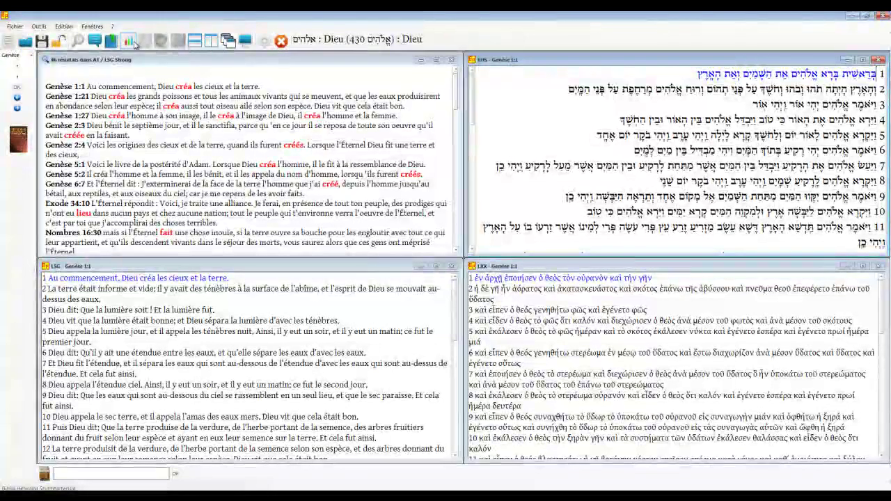
Step: View the statistics chart of the lemma H1254 results, then restore the three texts to side-by-side columns without the results
{"action": "left_click", "coordinate": [130, 42]}
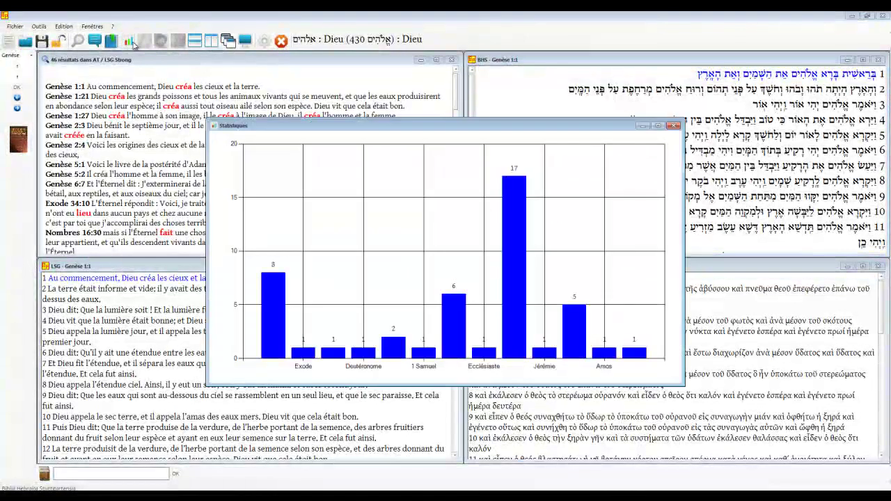
{"action": "left_click", "coordinate": [673, 126]}
{"action": "left_click", "coordinate": [452, 60]}
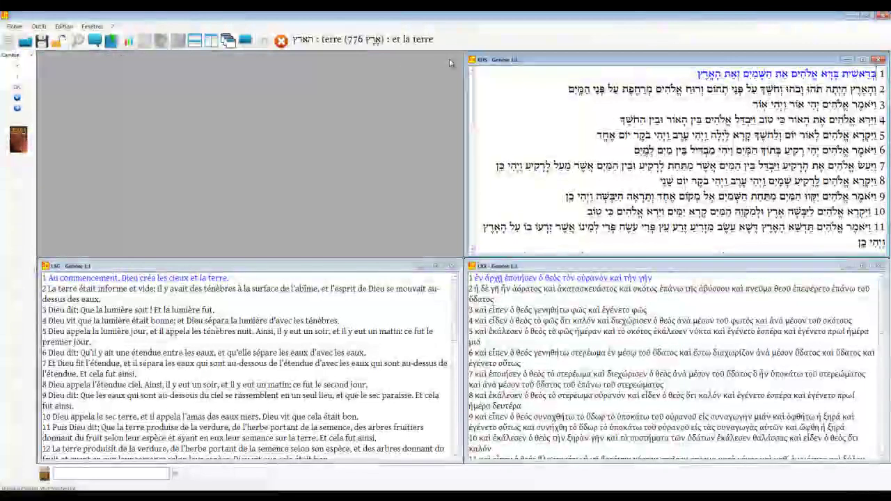
{"action": "left_click", "coordinate": [211, 41]}
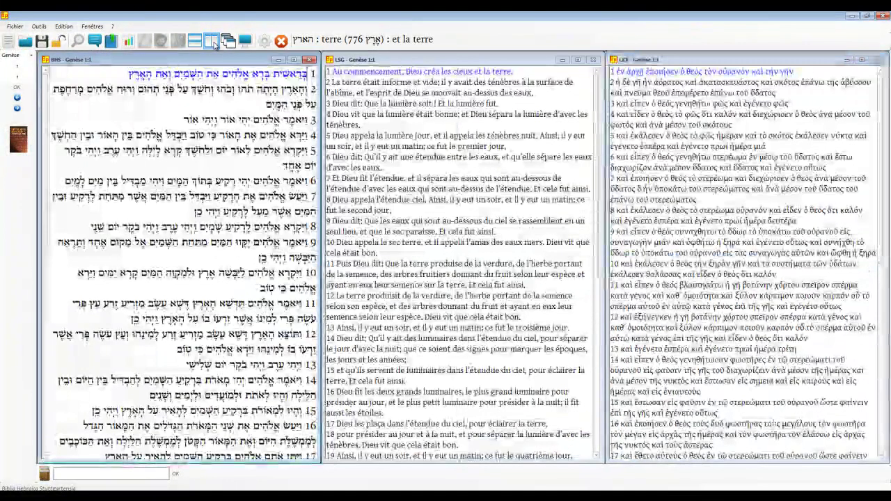
Step: Search for the lemma ברא from Genesis 1:1 in the Hebrew text, then close the results and re-tile the texts in columns
{"action": "right_click", "coordinate": [257, 74]}
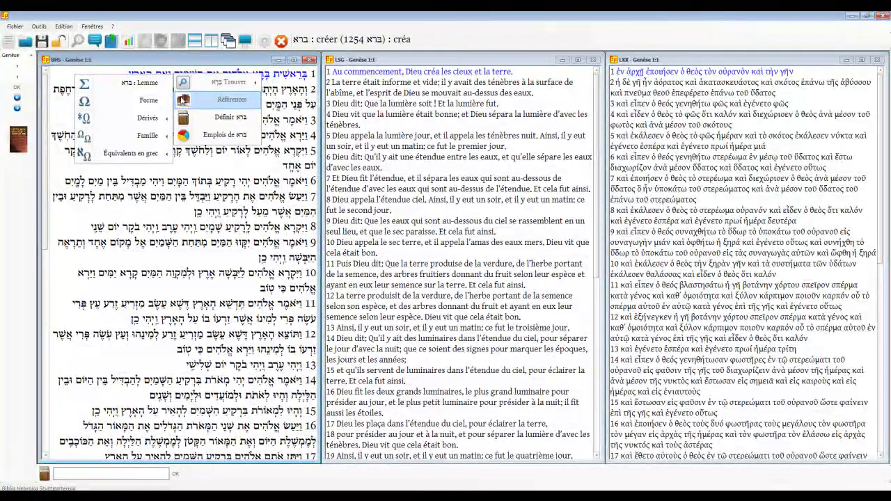
{"action": "left_click", "coordinate": [150, 85]}
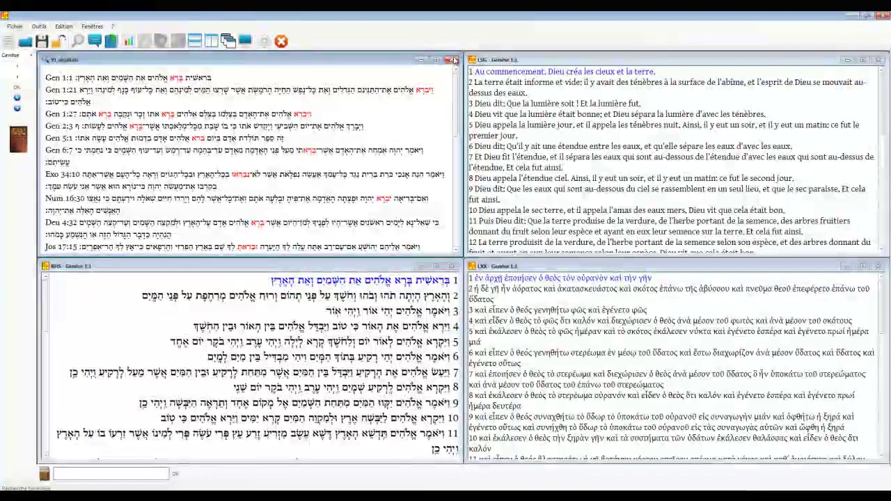
{"action": "left_click", "coordinate": [452, 60]}
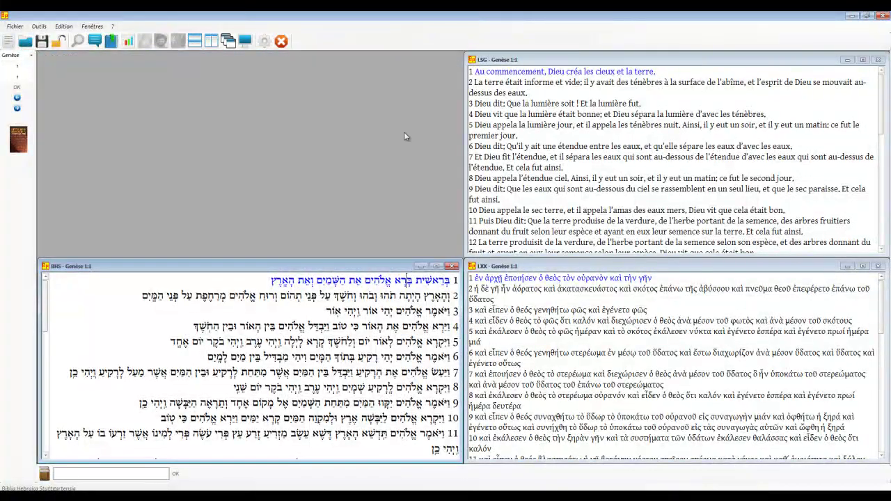
{"action": "left_click", "coordinate": [195, 41]}
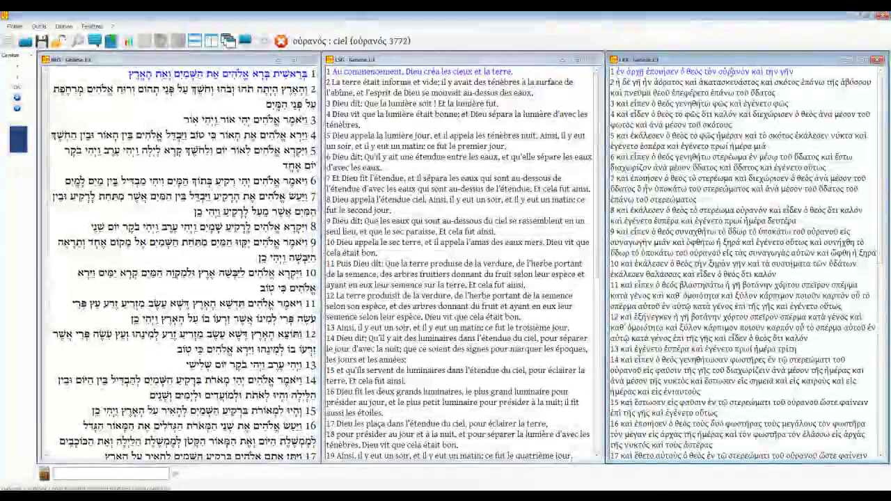
Step: Search for the lemma οὐρανός from Genesis 1:1 in the Septuagint, then close the results and re-tile the texts in columns
{"action": "right_click", "coordinate": [728, 72]}
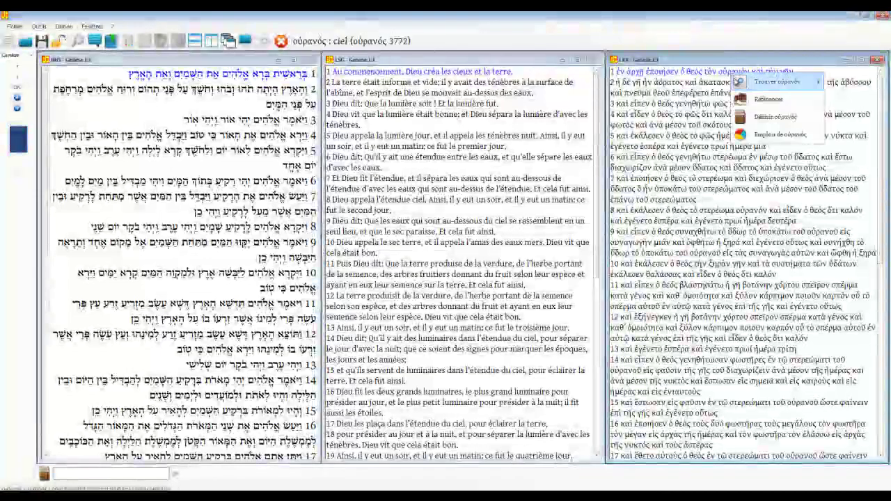
{"action": "left_click", "coordinate": [712, 85]}
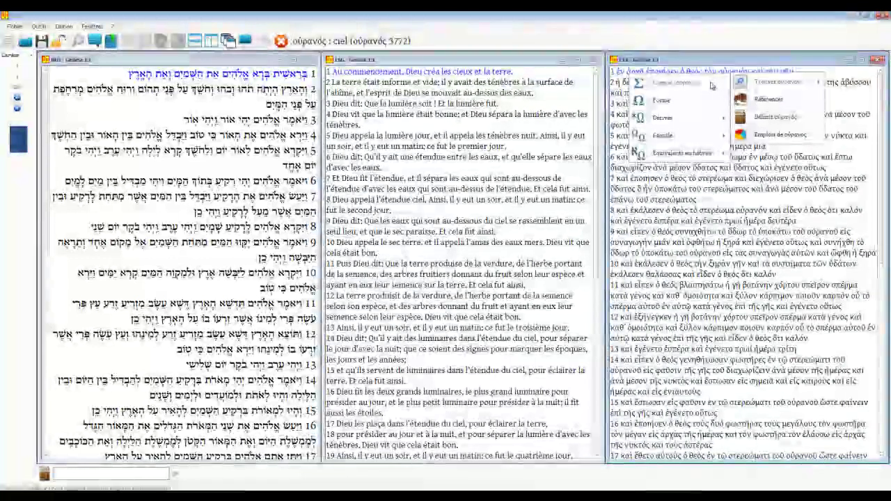
{"action": "left_click", "coordinate": [775, 82]}
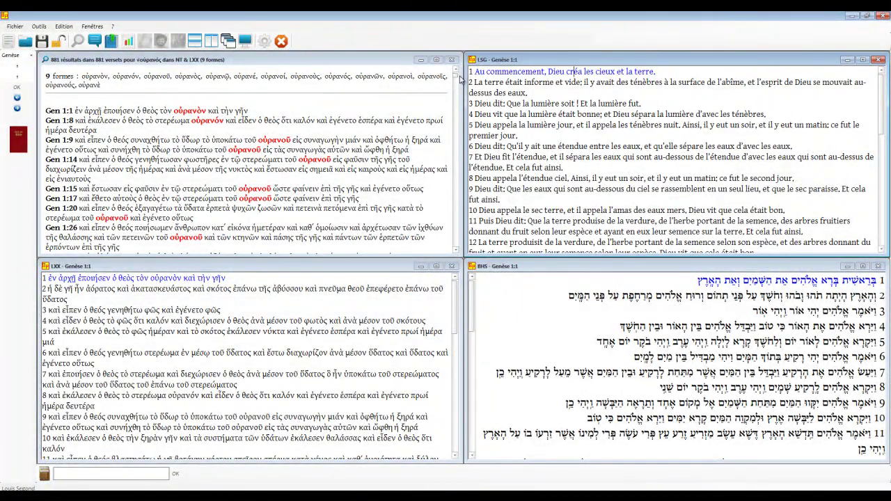
{"action": "mouse_move", "coordinate": [456, 77]}
{"action": "left_mouse_down"}
{"action": "mouse_move", "coordinate": [453, 247]}
{"action": "mouse_move", "coordinate": [457, 68]}
{"action": "left_mouse_up"}
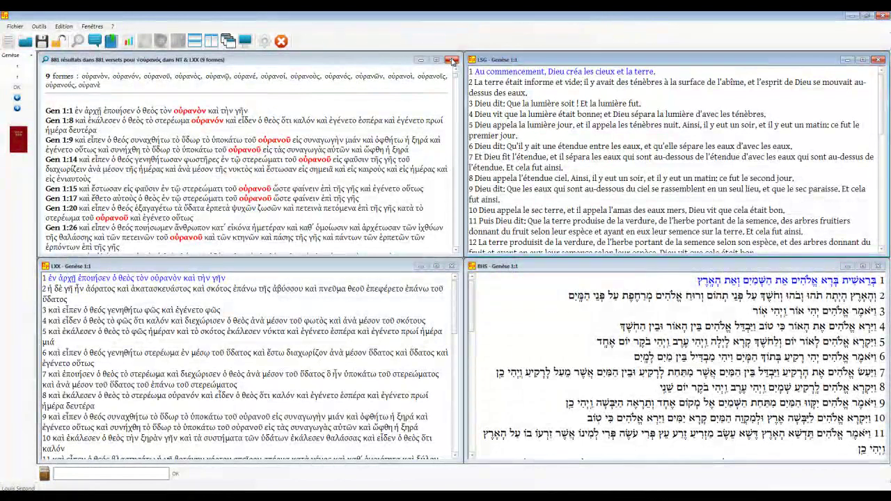
{"action": "left_click", "coordinate": [451, 60]}
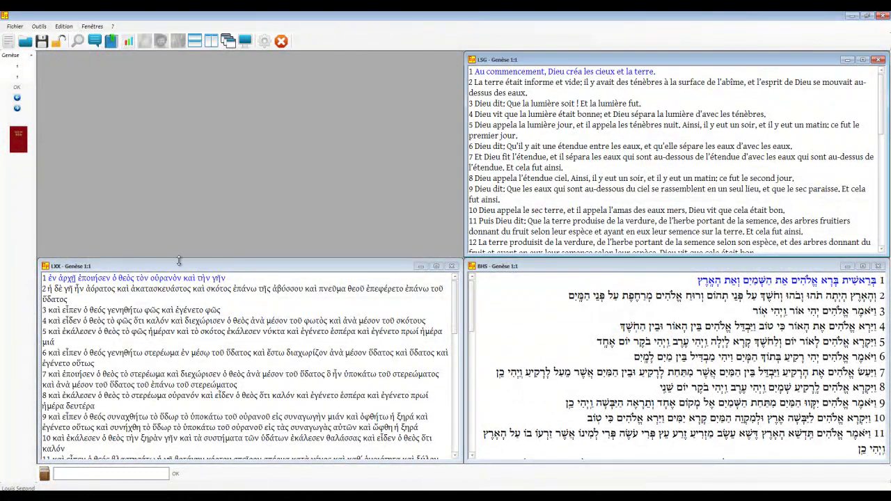
{"action": "left_click", "coordinate": [210, 42]}
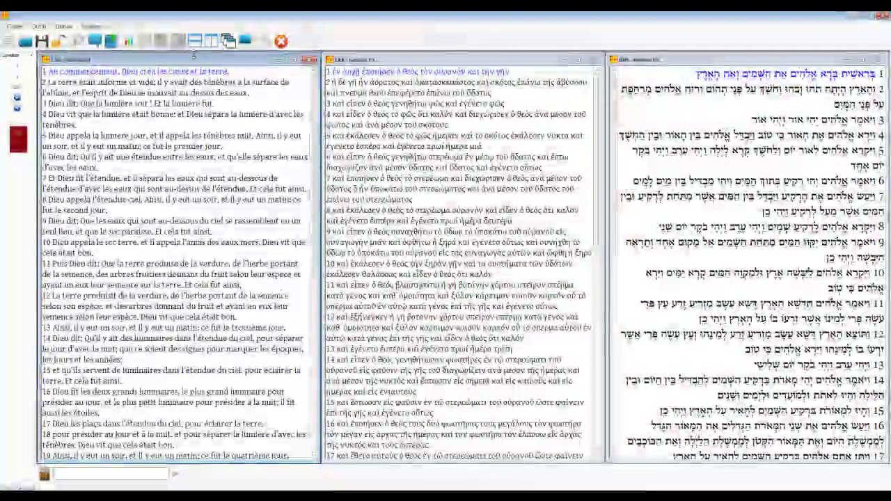
Step: Open the Hebrew dictionary definition of ראשית from "commencement" in Genesis 1:1 of the Louis Segond text and review its summary
{"action": "right_click", "coordinate": [103, 69]}
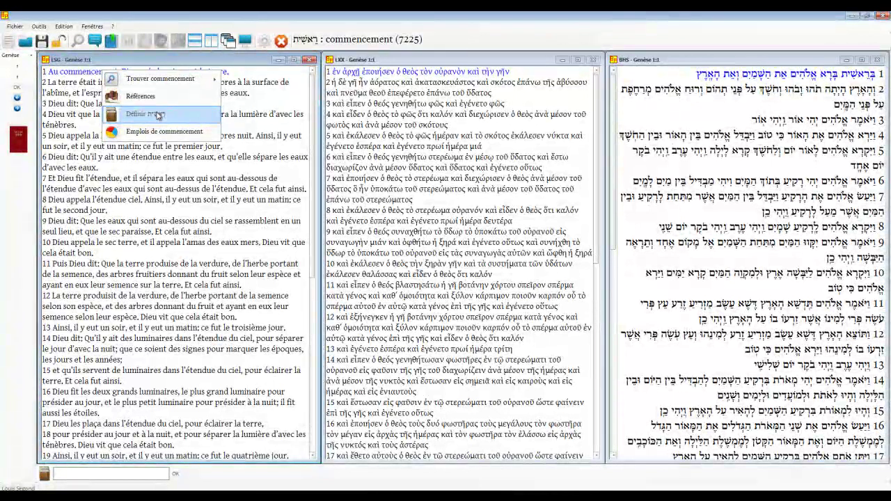
{"action": "left_click", "coordinate": [158, 115]}
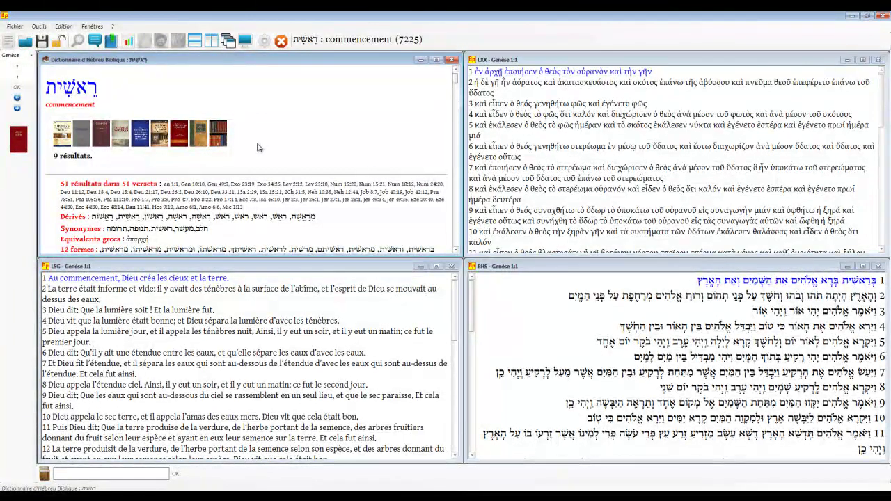
{"action": "scroll", "coordinate": [256, 147], "scroll_direction": "down", "scroll_amount": 1}
{"action": "scroll", "coordinate": [257, 147], "scroll_direction": "down", "scroll_amount": 3}
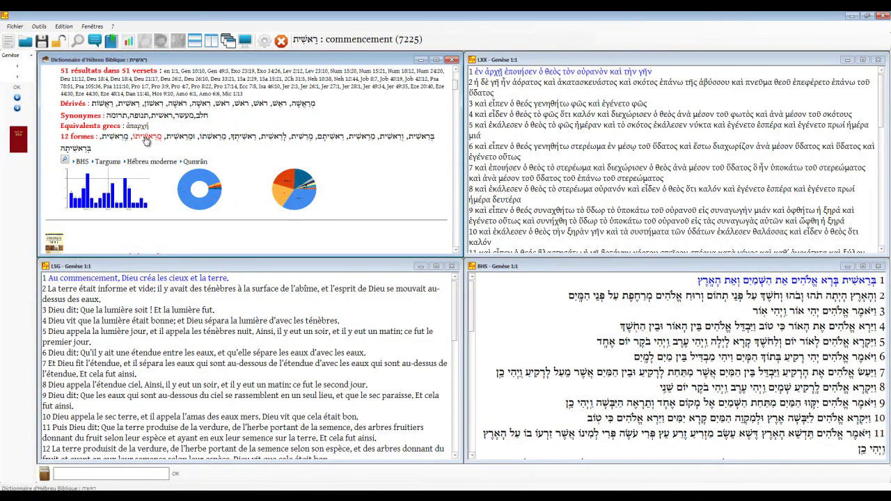
Step: Enlarge the bar, ring and pie charts of the ראשית dictionary entry one after another, closing each after viewing
{"action": "left_click", "coordinate": [126, 200]}
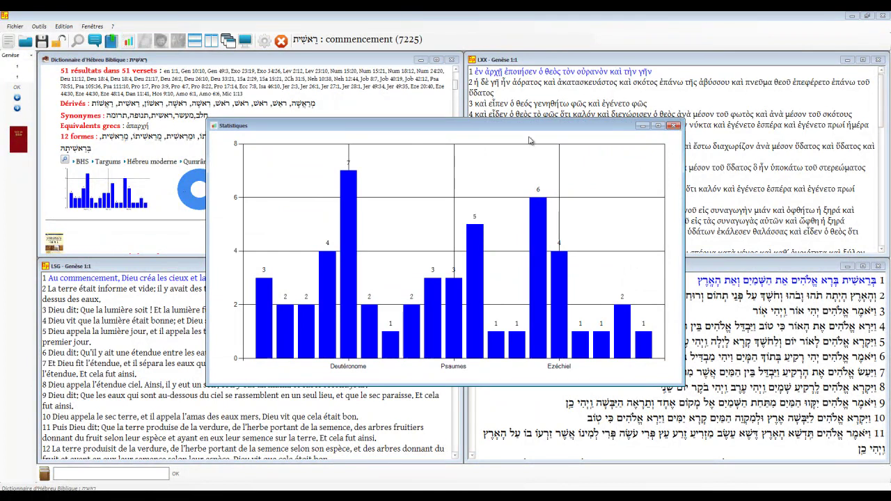
{"action": "left_click", "coordinate": [674, 126]}
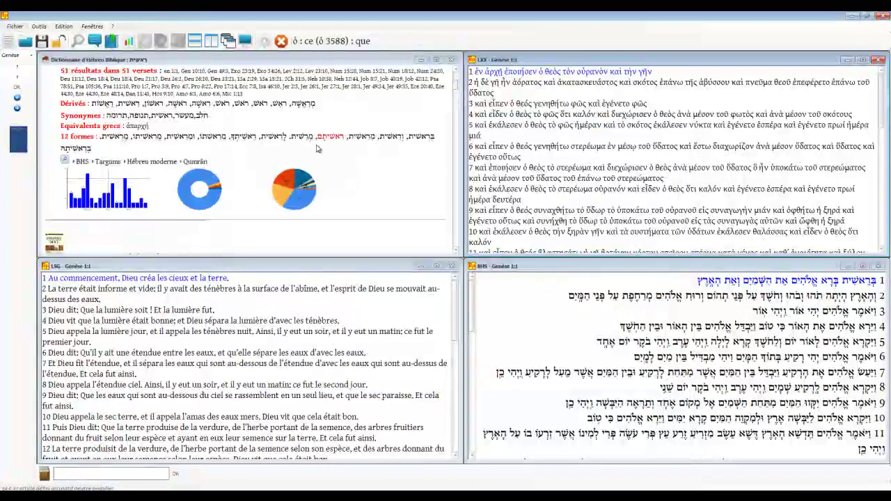
{"action": "left_click", "coordinate": [204, 188]}
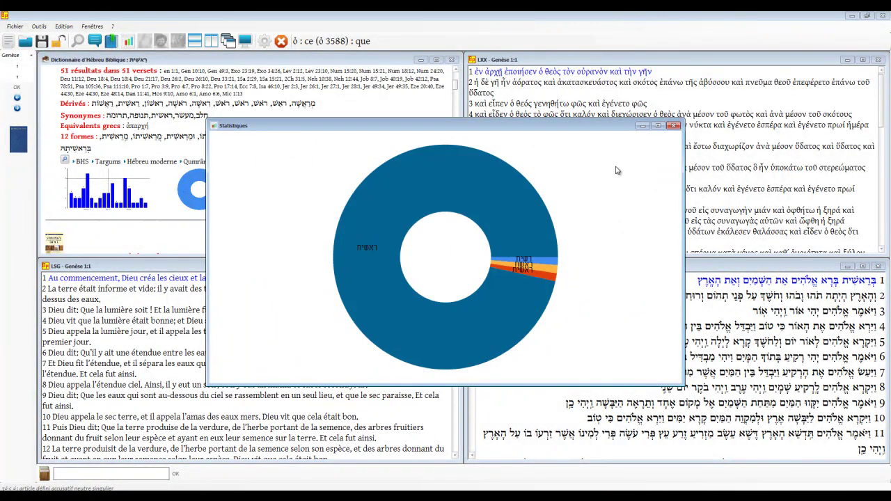
{"action": "left_click", "coordinate": [673, 126]}
{"action": "left_click", "coordinate": [299, 188]}
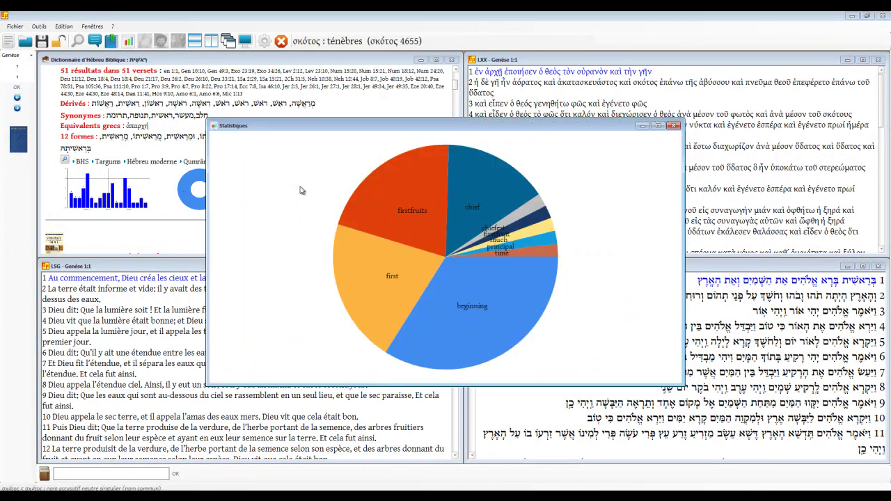
{"action": "left_click", "coordinate": [674, 126]}
Step: Read through the ראשית dictionary entry, from Strong and the idiomatic expressions to the Nelson Expository section, then close the entry
{"action": "scroll", "coordinate": [394, 172], "scroll_direction": "down", "scroll_amount": 3}
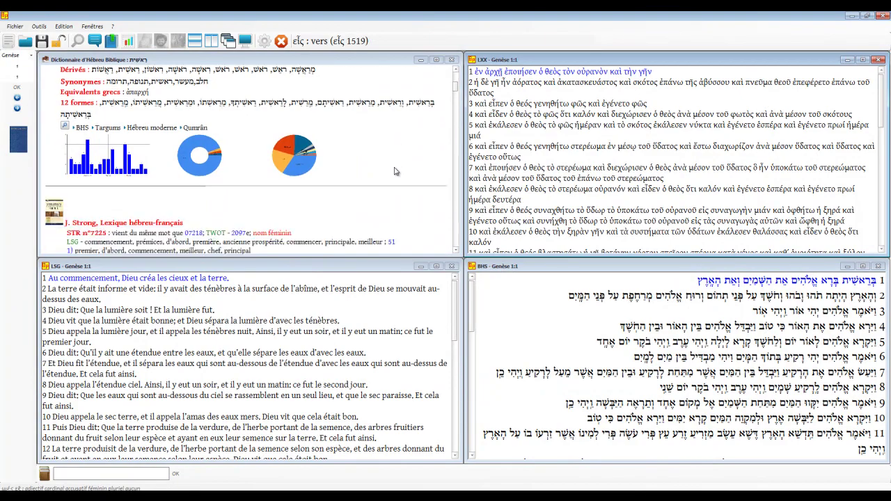
{"action": "scroll", "coordinate": [394, 172], "scroll_direction": "down", "scroll_amount": 3}
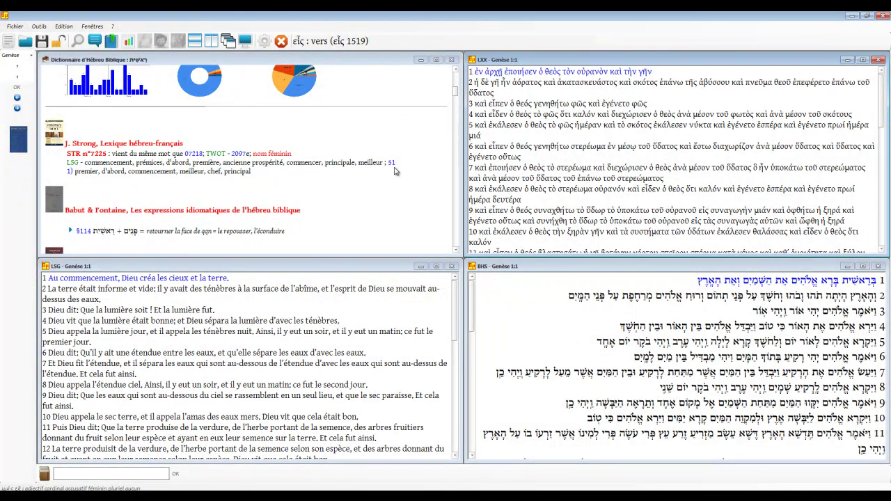
{"action": "scroll", "coordinate": [394, 171], "scroll_direction": "down", "scroll_amount": 3}
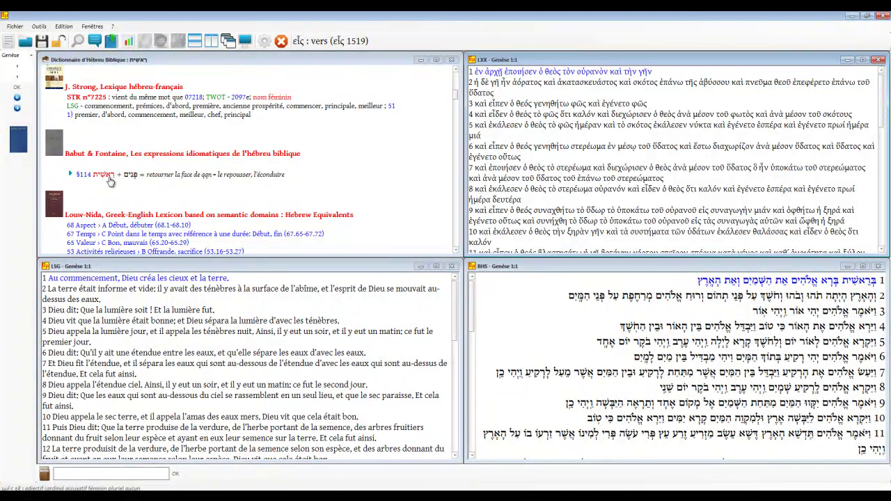
{"action": "scroll", "coordinate": [352, 179], "scroll_direction": "down", "scroll_amount": 3}
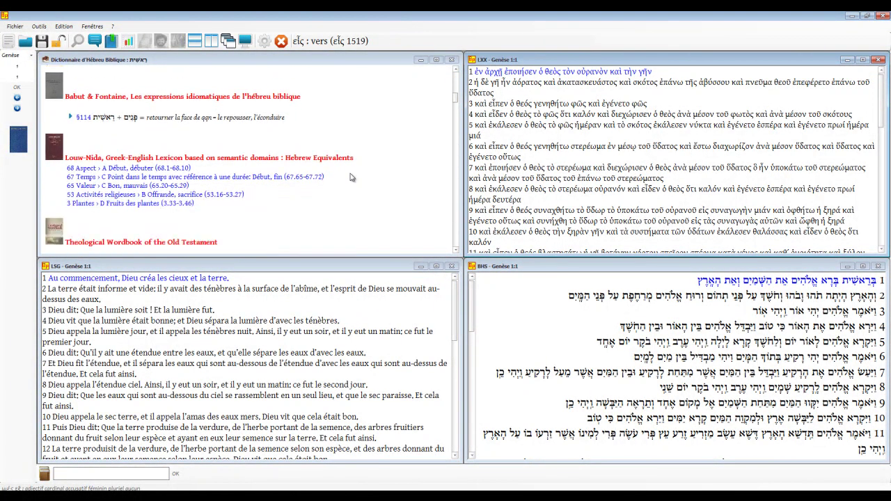
{"action": "scroll", "coordinate": [183, 176], "scroll_direction": "down", "scroll_amount": 15}
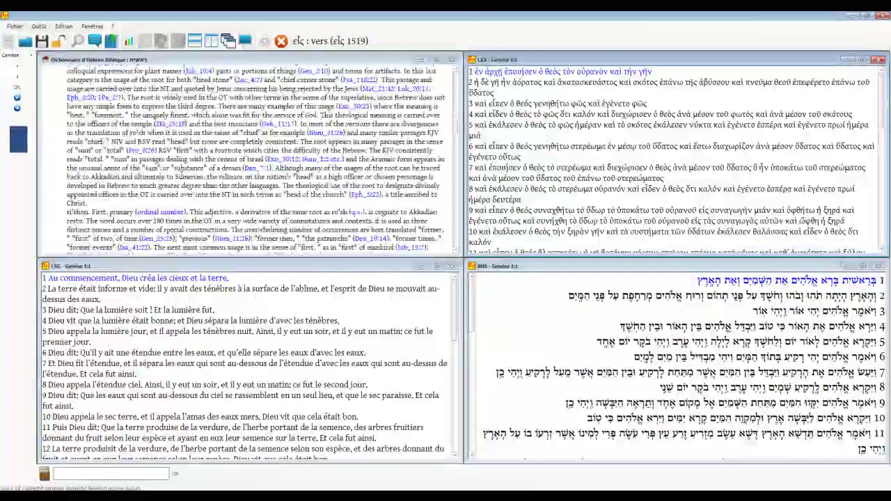
{"action": "scroll", "coordinate": [163, 174], "scroll_direction": "down", "scroll_amount": 8}
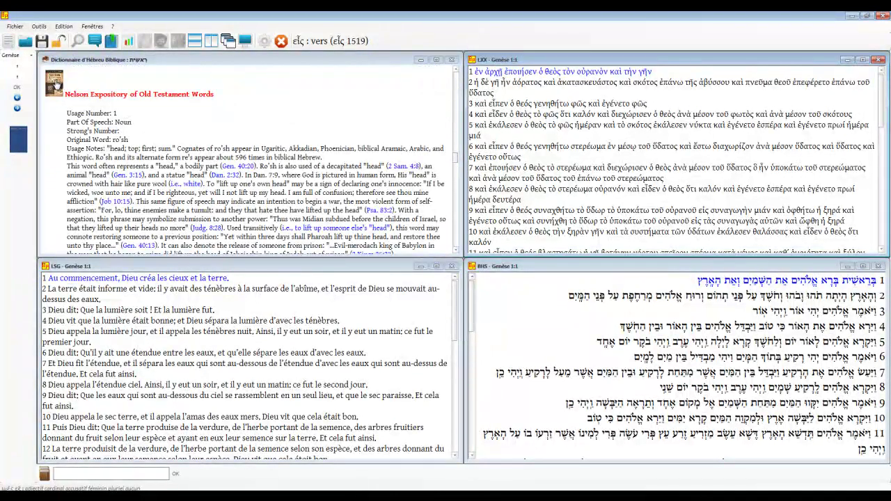
{"action": "scroll", "coordinate": [98, 83], "scroll_direction": "up", "scroll_amount": 20}
{"action": "left_click", "coordinate": [158, 136]}
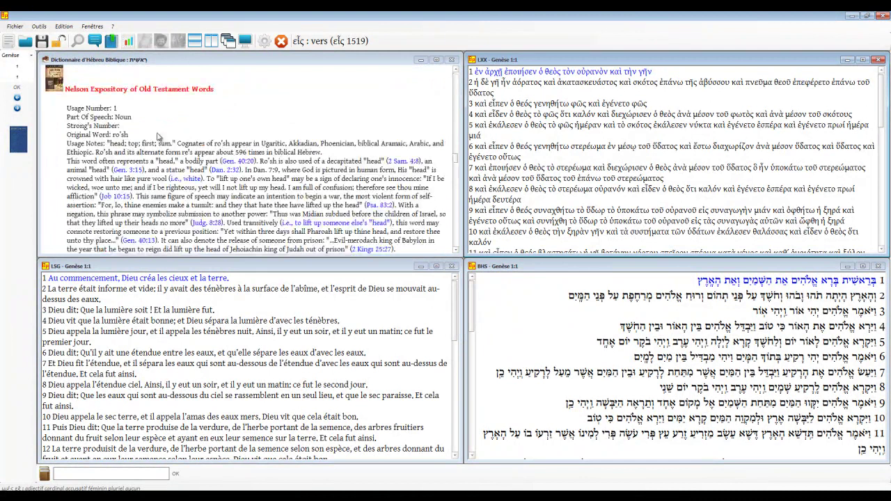
{"action": "left_click", "coordinate": [58, 86]}
{"action": "left_click", "coordinate": [451, 60]}
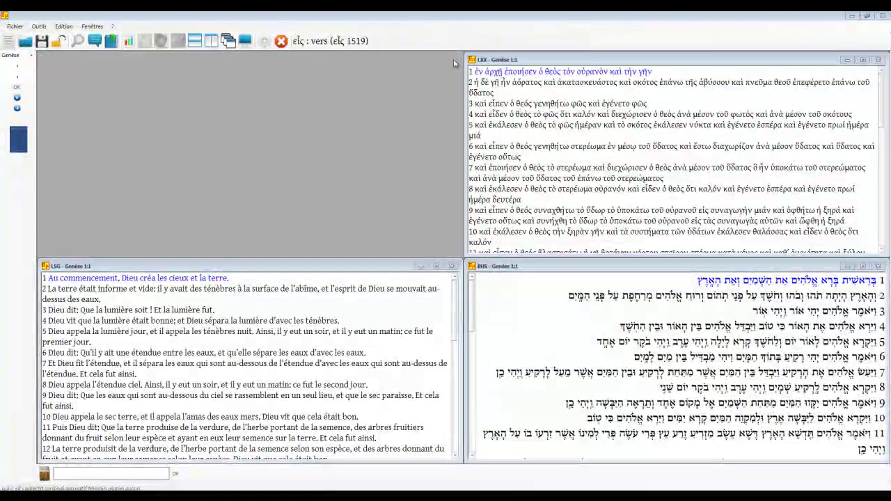
Step: Open the Greek dictionary definition of ἀρχή from Genesis 1:1 of the Septuagint and review its summary
{"action": "left_click", "coordinate": [496, 72]}
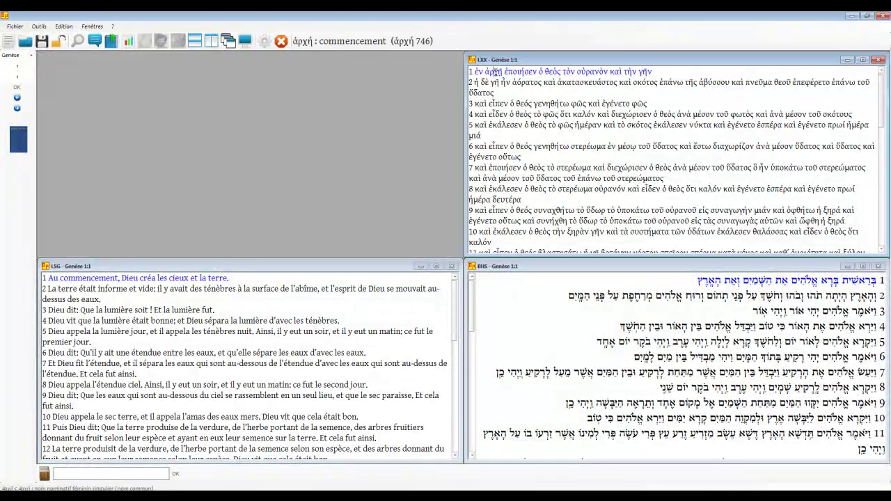
{"action": "right_click", "coordinate": [495, 72]}
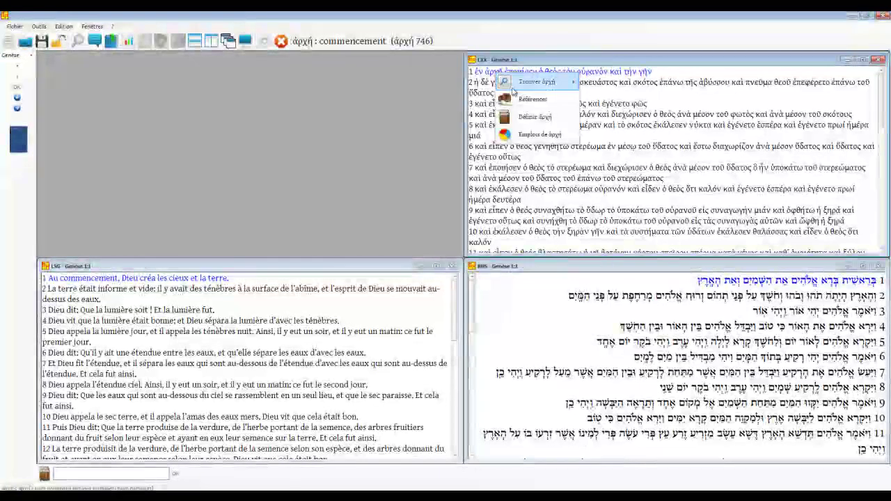
{"action": "left_click", "coordinate": [546, 116]}
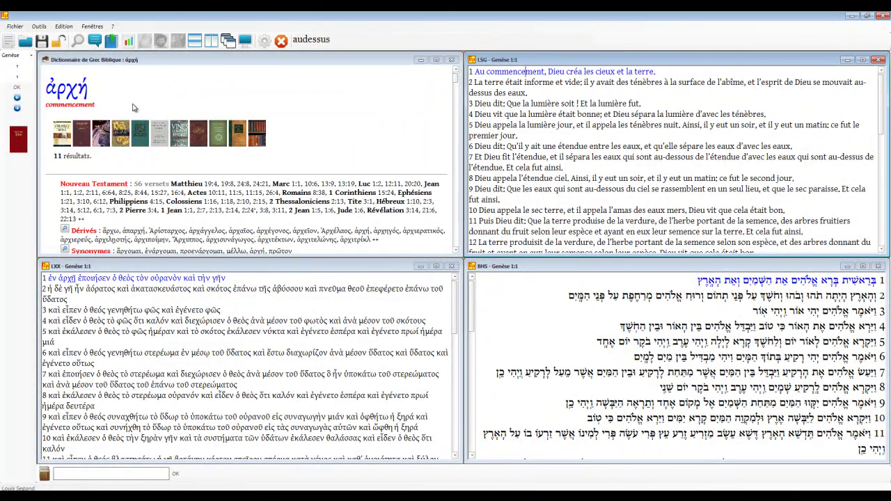
{"action": "scroll", "coordinate": [347, 105], "scroll_direction": "down", "scroll_amount": 2}
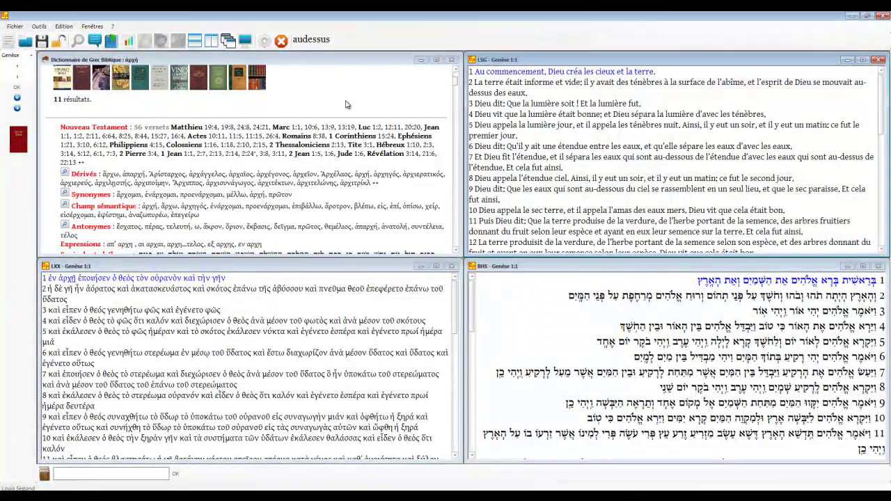
{"action": "scroll", "coordinate": [347, 104], "scroll_direction": "down", "scroll_amount": 2}
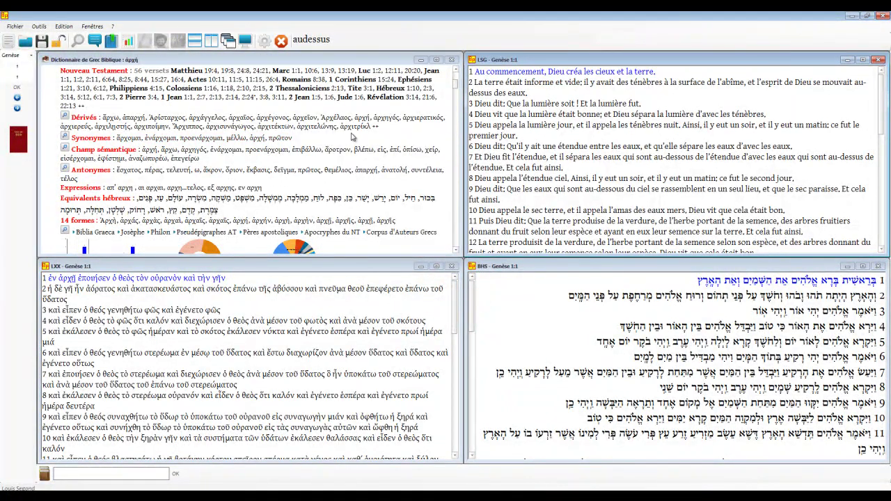
Step: Consult the full list of derivatives of ἀρχή, return to the summary, and examine its charts and Strong lexicon section
{"action": "left_click", "coordinate": [376, 129]}
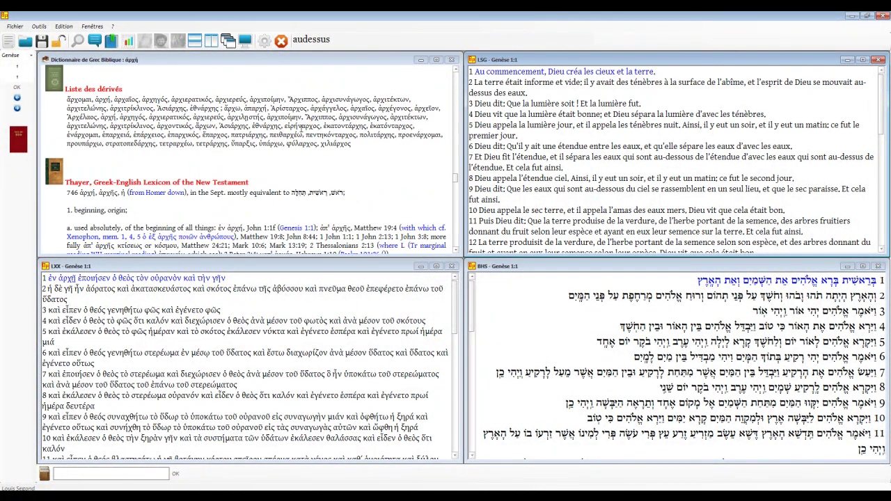
{"action": "left_click", "coordinate": [56, 81]}
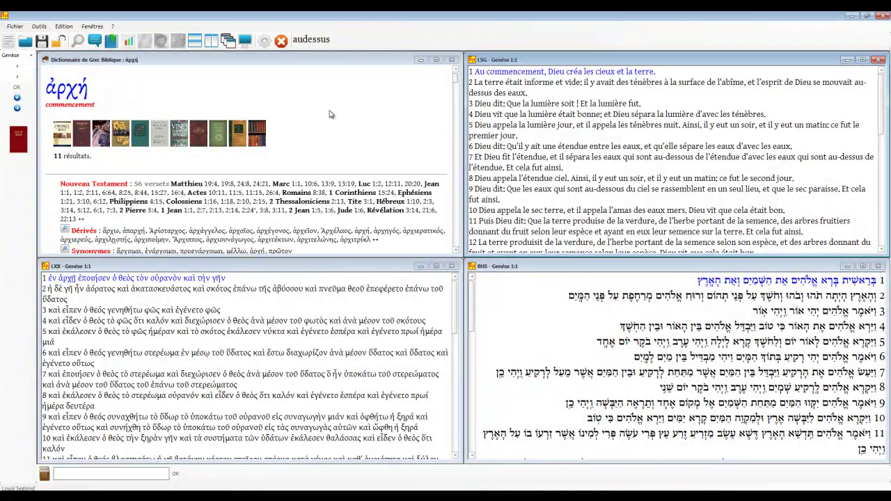
{"action": "scroll", "coordinate": [339, 118], "scroll_direction": "down", "scroll_amount": 1}
{"action": "scroll", "coordinate": [339, 118], "scroll_direction": "down", "scroll_amount": 6}
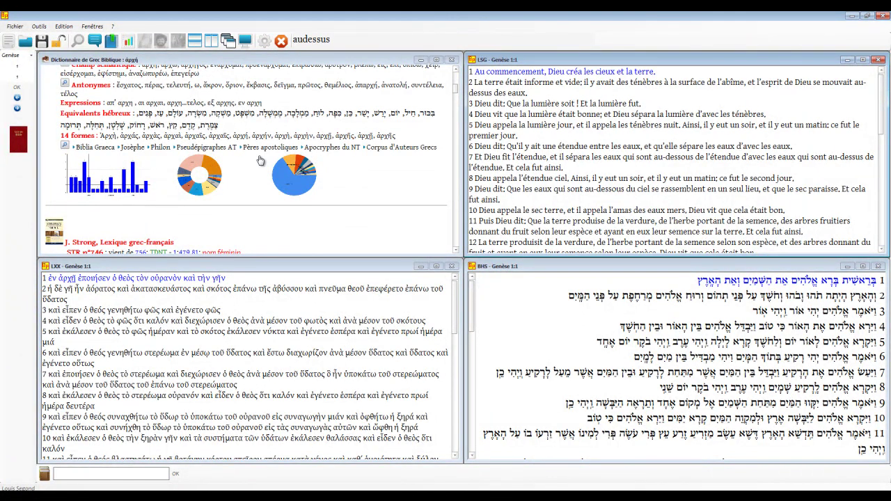
{"action": "scroll", "coordinate": [374, 168], "scroll_direction": "down", "scroll_amount": 3}
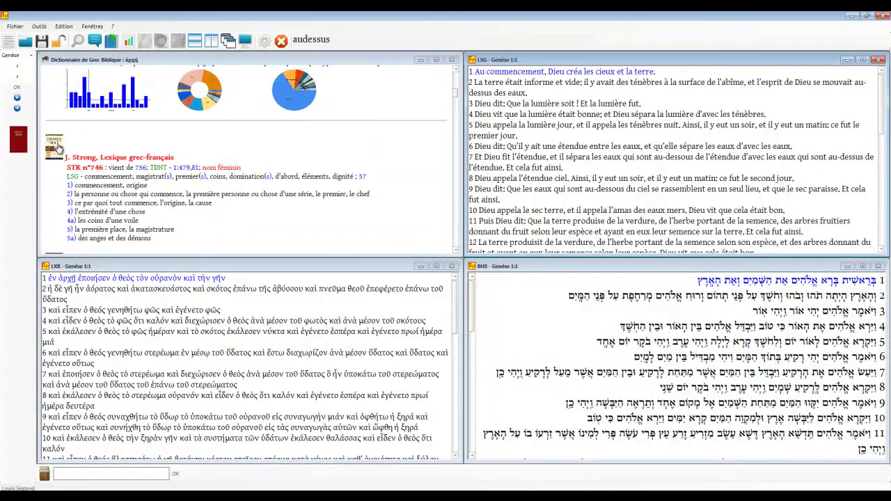
{"action": "scroll", "coordinate": [59, 148], "scroll_direction": "up", "scroll_amount": 3}
Step: Consult the Concordance Exhaustive des Corpus Grecs, Vine's and Bibliothèque sections of the ἀρχή entry, returning to its beginning after each
{"action": "left_click", "coordinate": [199, 138]}
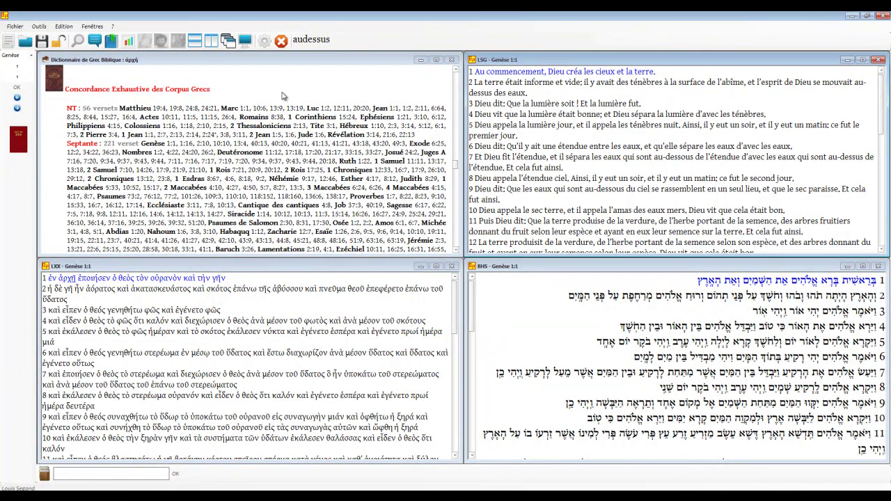
{"action": "scroll", "coordinate": [282, 96], "scroll_direction": "down", "scroll_amount": 3}
{"action": "scroll", "coordinate": [284, 97], "scroll_direction": "up", "scroll_amount": 3}
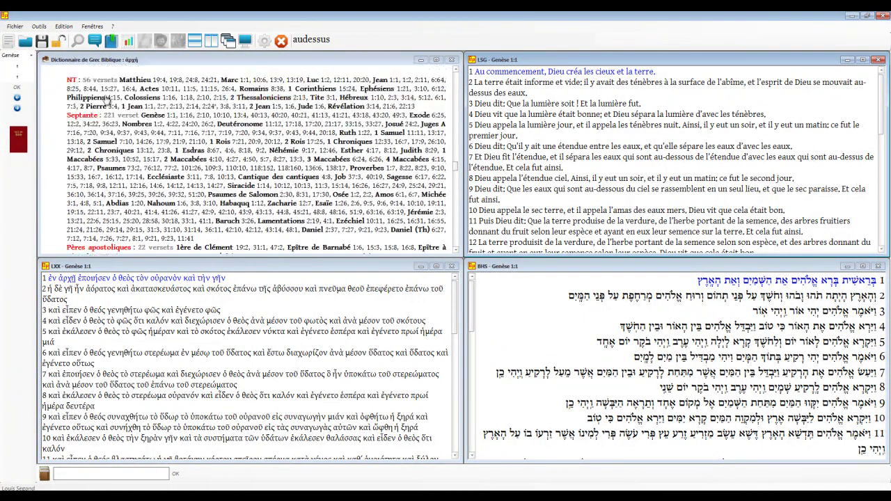
{"action": "left_click", "coordinate": [57, 104]}
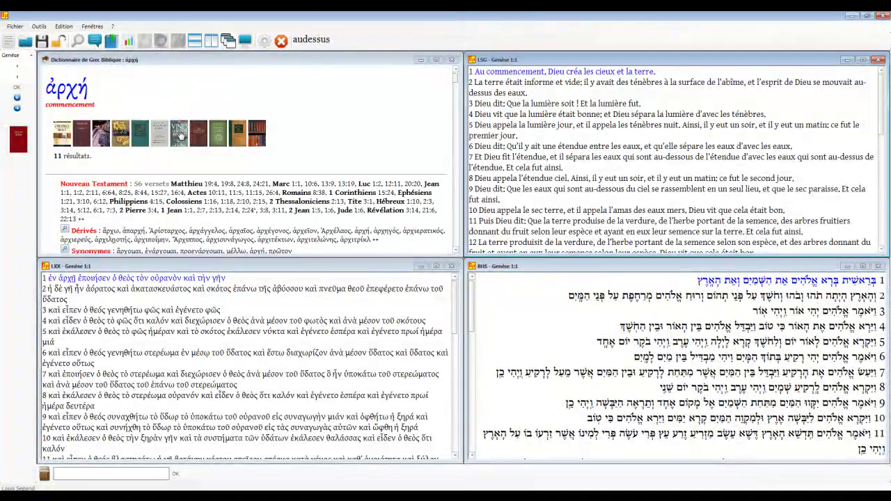
{"action": "left_click", "coordinate": [181, 134]}
{"action": "left_click", "coordinate": [49, 87]}
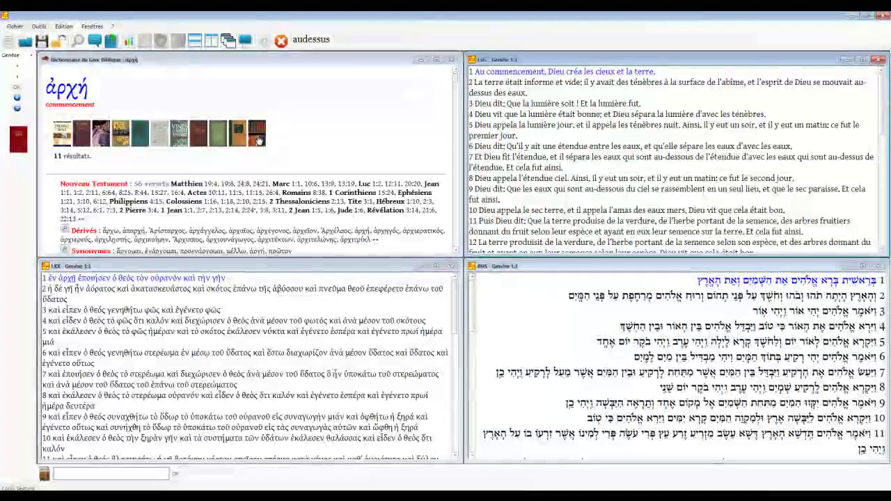
{"action": "left_click", "coordinate": [199, 133]}
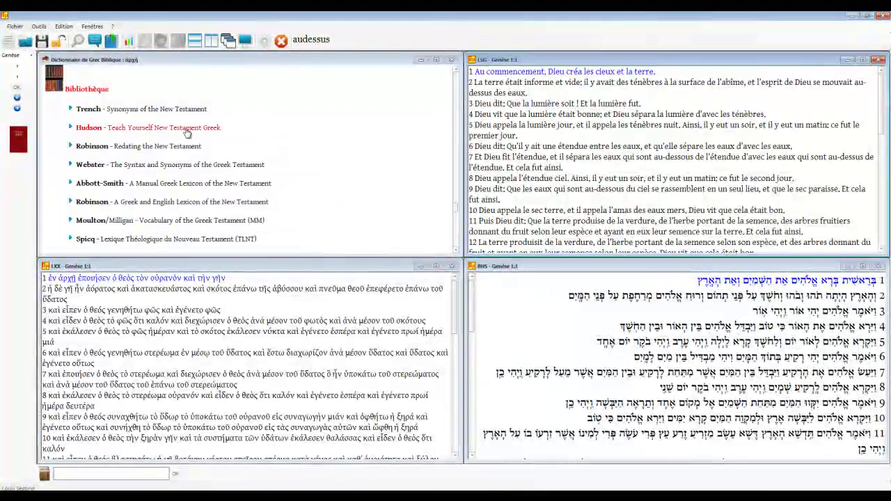
{"action": "left_click", "coordinate": [60, 84]}
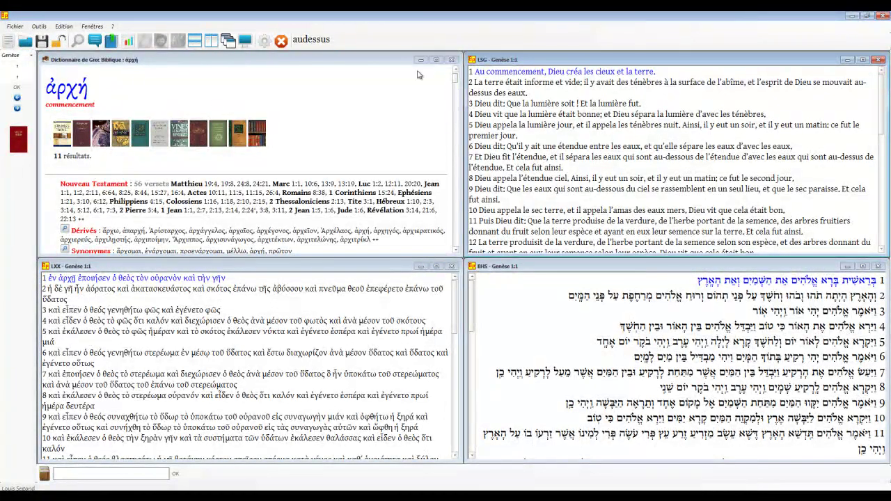
Step: Close the ἀρχή dictionary entry and re-tile the three Genesis texts in full-width rows stacked above one another
{"action": "left_click", "coordinate": [451, 60]}
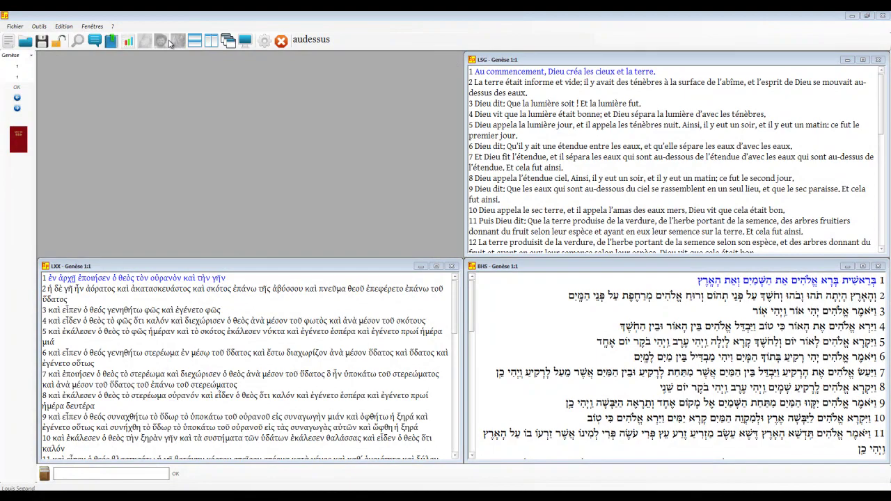
{"action": "left_click", "coordinate": [211, 41]}
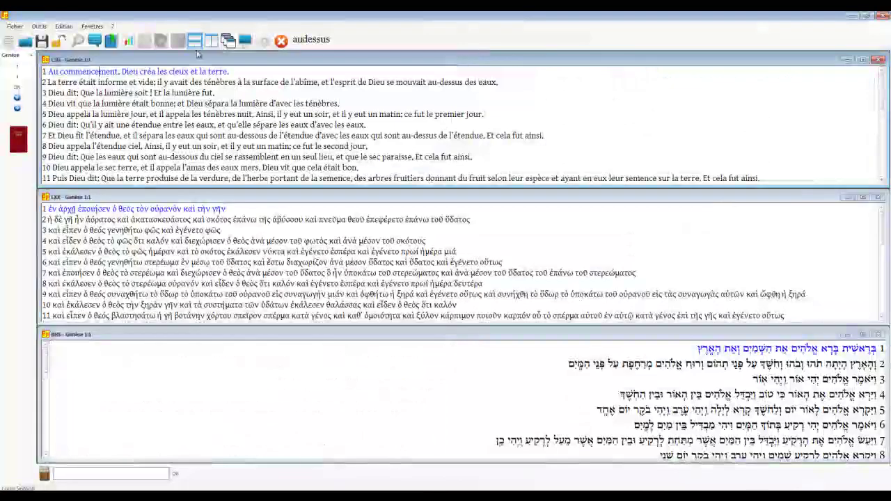
Step: Open the Dictionnaires linguistiques tool and search for the French word "mourir" with the query "f:mourir"
{"action": "left_click", "coordinate": [9, 41]}
{"action": "left_click", "coordinate": [67, 209]}
{"action": "left_click", "coordinate": [390, 178]}
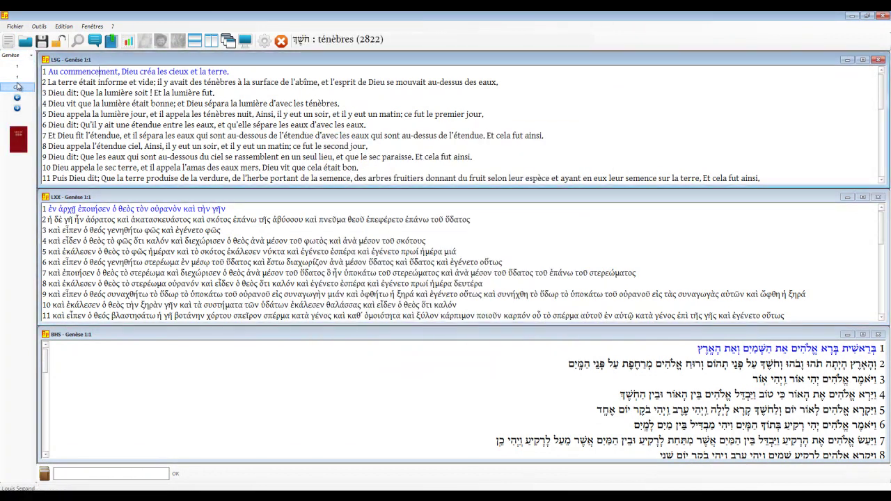
{"action": "left_click", "coordinate": [385, 298]}
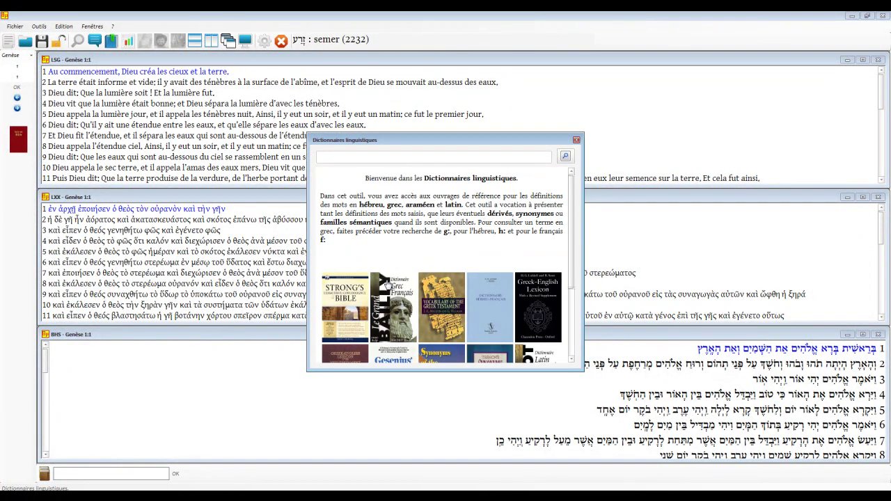
{"action": "type", "text": "f:mourir"}
{"action": "key", "text": "Return"}
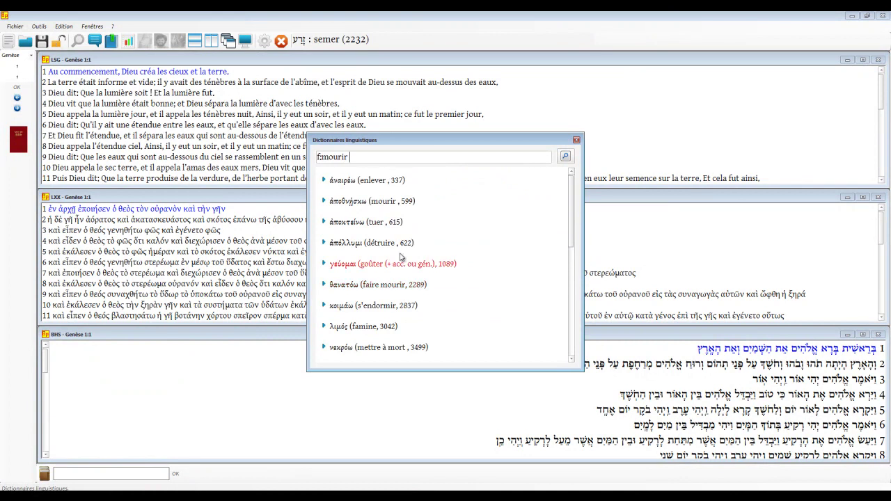
Step: Review the Greek and Hebrew matches for "mourir" and open the Greek dictionary entry ἀποθνήσκω
{"action": "scroll", "coordinate": [480, 211], "scroll_direction": "down", "scroll_amount": 6}
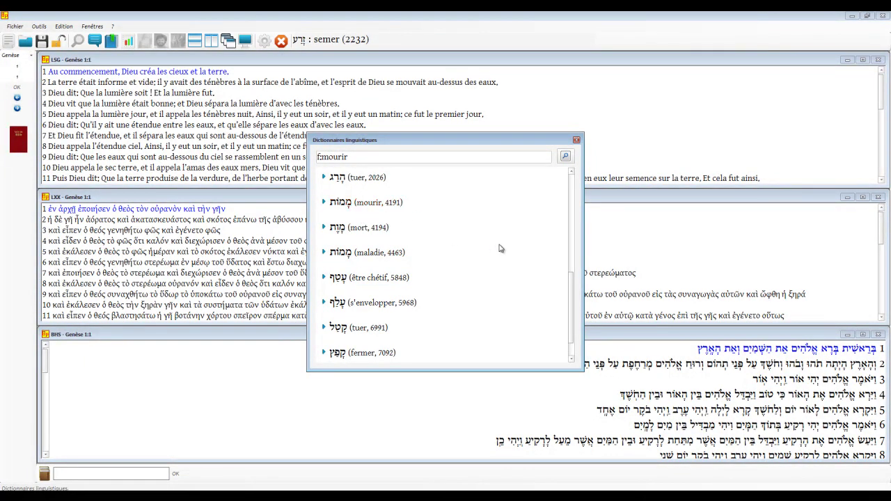
{"action": "scroll", "coordinate": [483, 244], "scroll_direction": "up", "scroll_amount": 5}
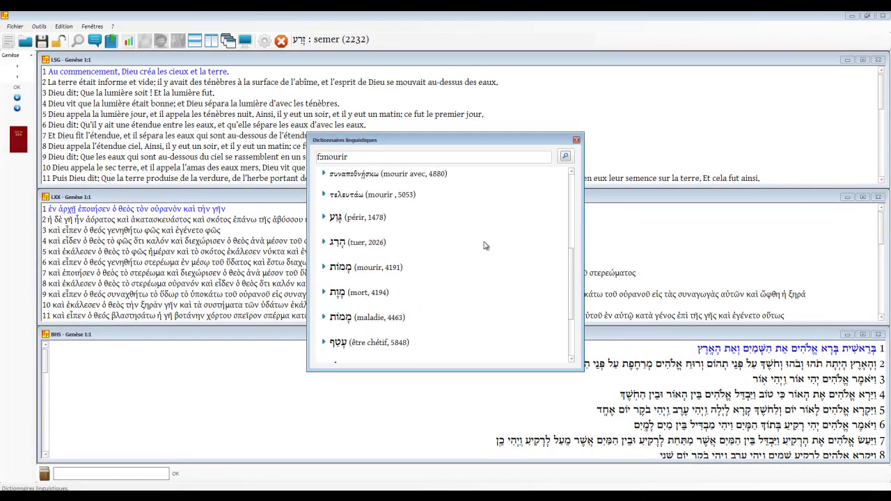
{"action": "scroll", "coordinate": [485, 245], "scroll_direction": "up", "scroll_amount": 1}
{"action": "left_click", "coordinate": [382, 204]}
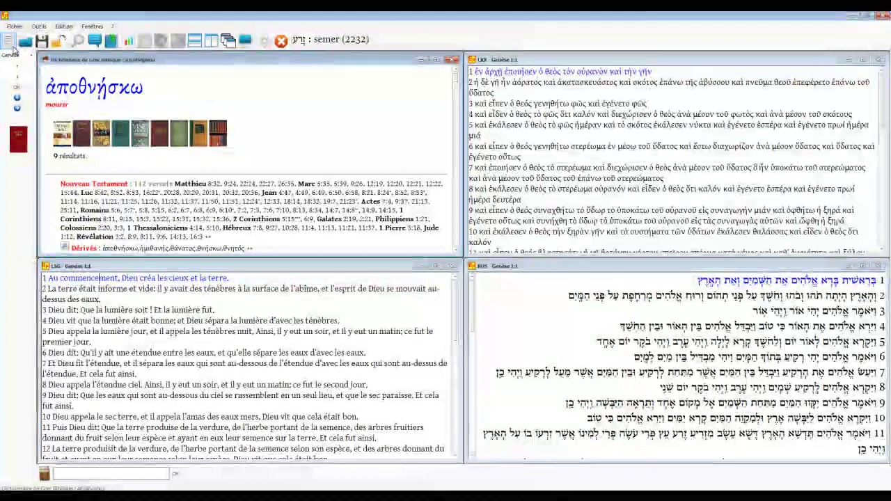
Step: Look up "apok" in the Dictionnaires linguistiques tool and open the suggested Greek entry ἀποκάλυψις
{"action": "left_click", "coordinate": [21, 53]}
{"action": "left_click", "coordinate": [369, 287]}
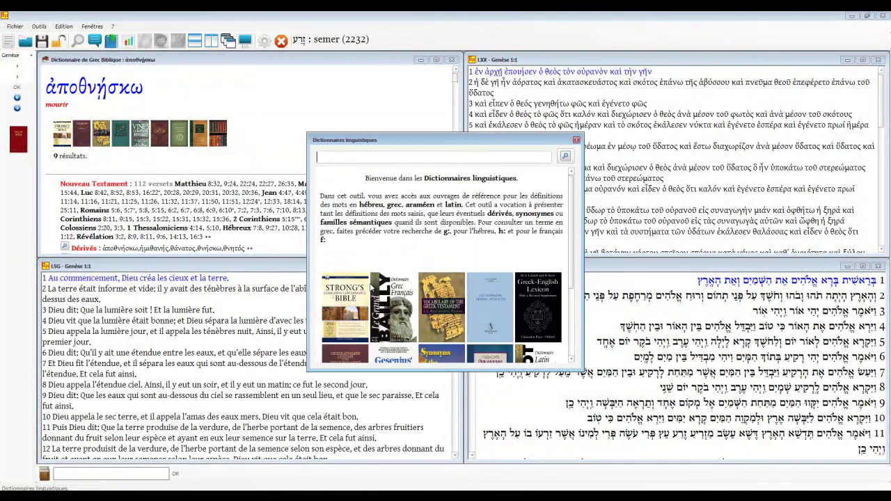
{"action": "type", "text": "apok"}
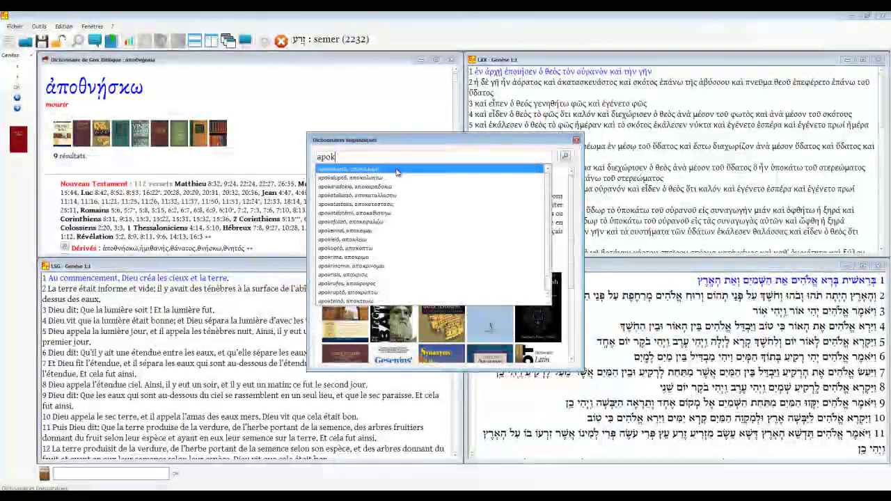
{"action": "left_click", "coordinate": [396, 172]}
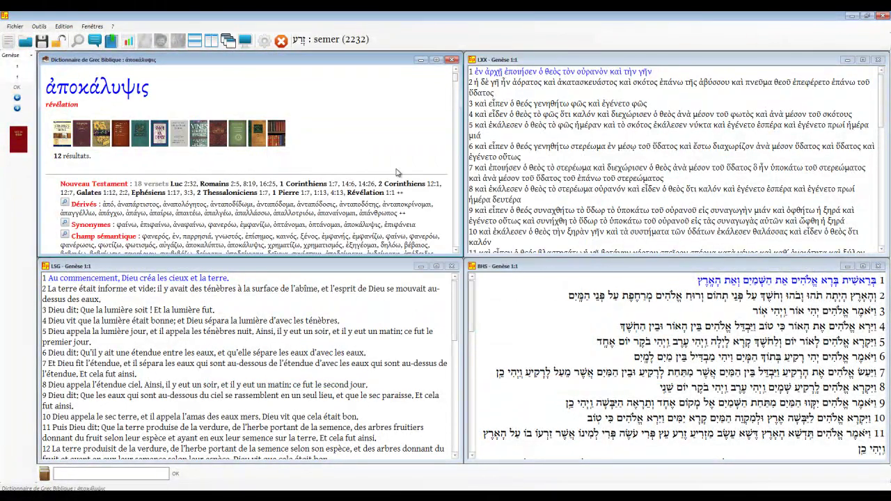
Step: Look up "rgl" in the Dictionnaires linguistiques tool, open the Hebrew dictionary entry עֵין רֹגֵל and review its lexicon articles
{"action": "left_click", "coordinate": [10, 42]}
{"action": "left_click", "coordinate": [402, 326]}
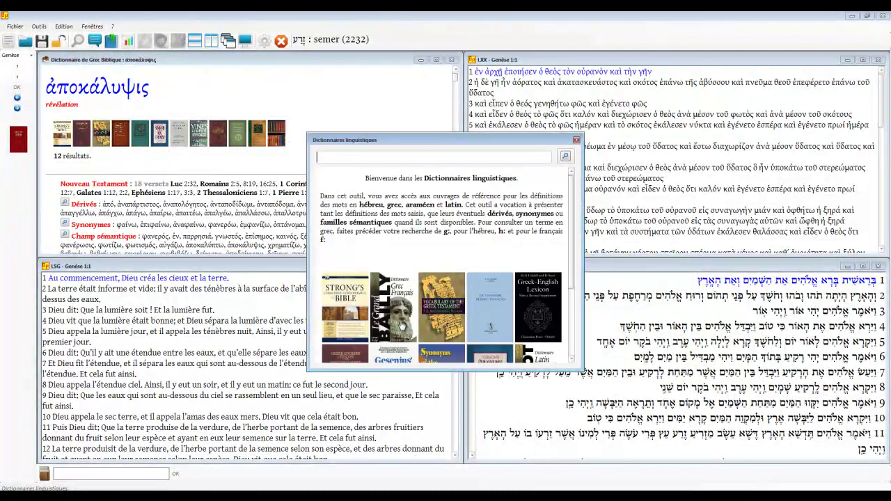
{"action": "type", "text": "rgl"}
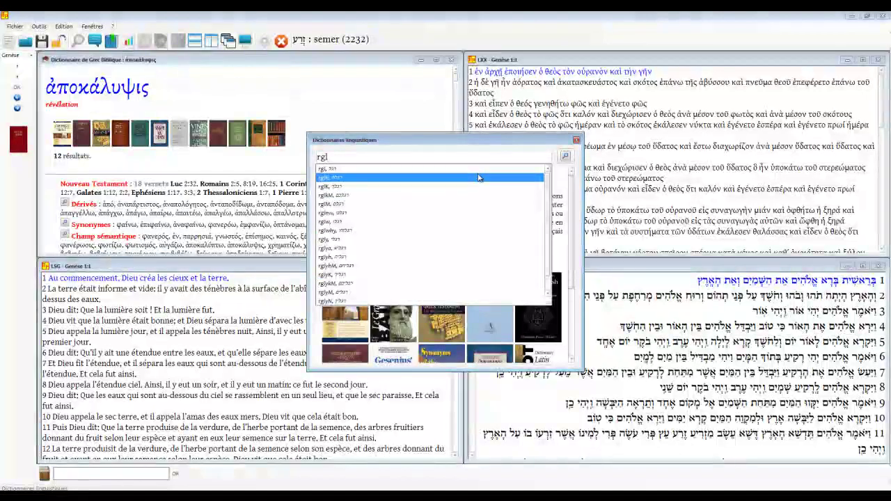
{"action": "left_click", "coordinate": [477, 171]}
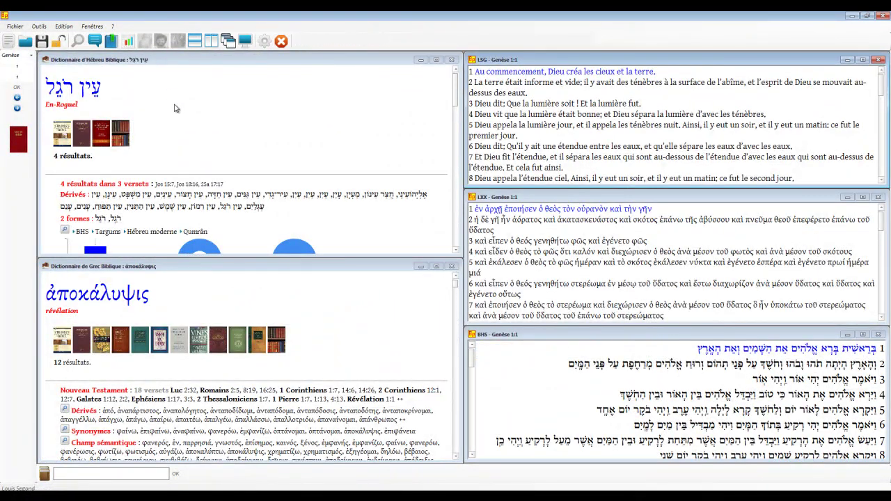
{"action": "scroll", "coordinate": [180, 110], "scroll_direction": "down", "scroll_amount": 10}
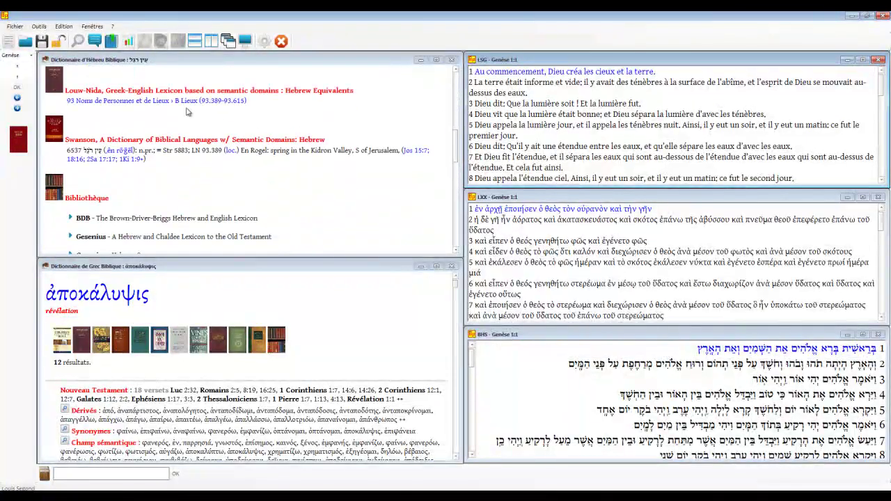
Step: Open the Recherche de Références tool, look up "humi" and open the suggested topic "Humilité"
{"action": "left_click", "coordinate": [78, 41]}
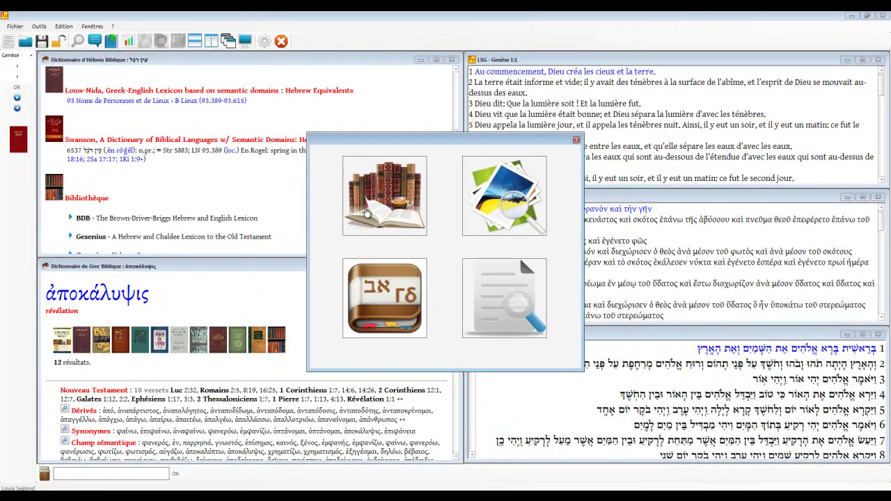
{"action": "left_click", "coordinate": [369, 209]}
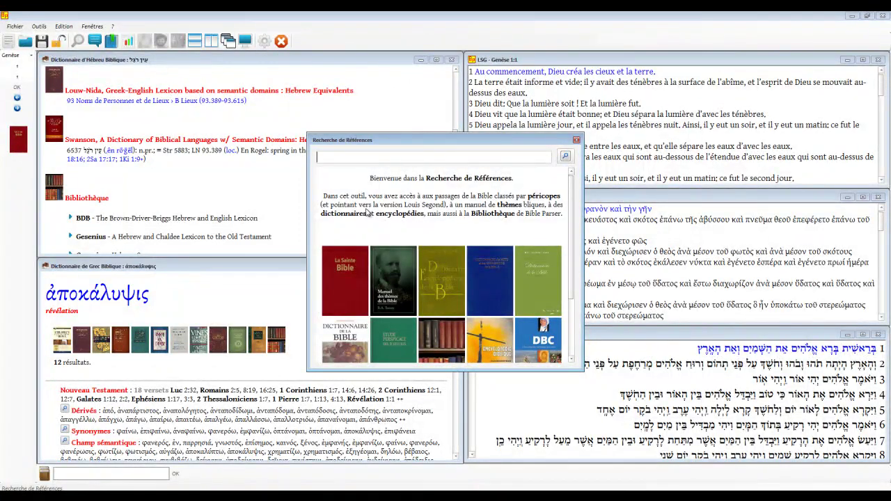
{"action": "type", "text": "hu"}
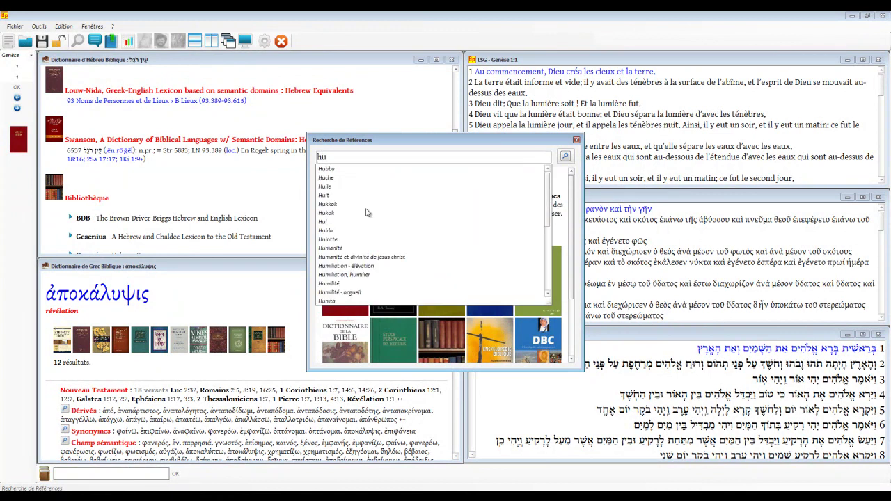
{"action": "type", "text": "mi"}
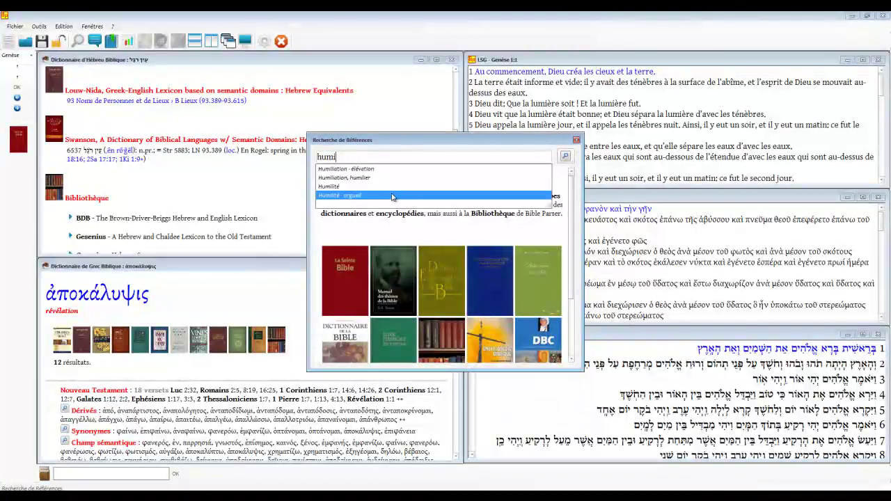
{"action": "left_click", "coordinate": [394, 187]}
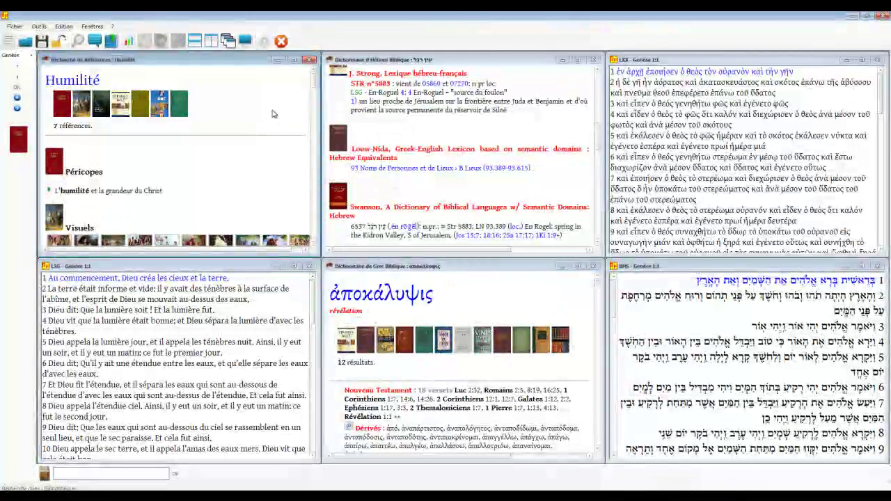
Step: Maximize the Humilité reference window, view its first picture under Visuels and review the themes, word entries and dictionary articles
{"action": "double_click", "coordinate": [243, 62]}
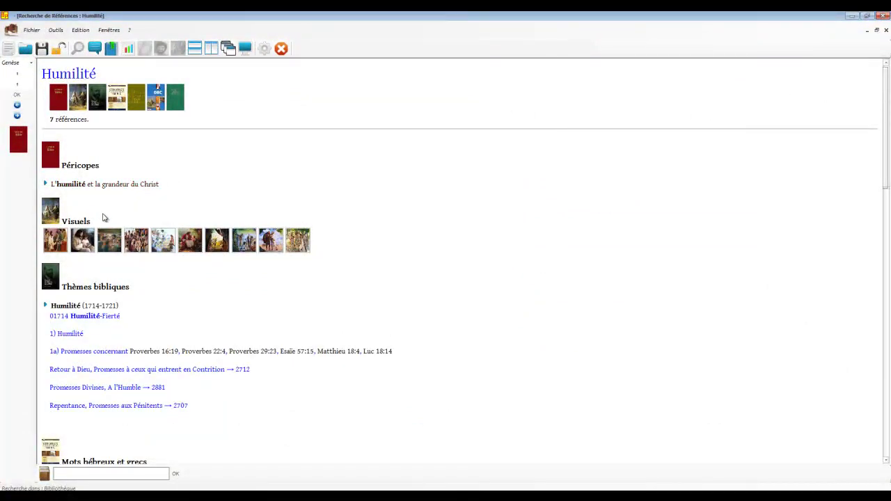
{"action": "left_click", "coordinate": [59, 244]}
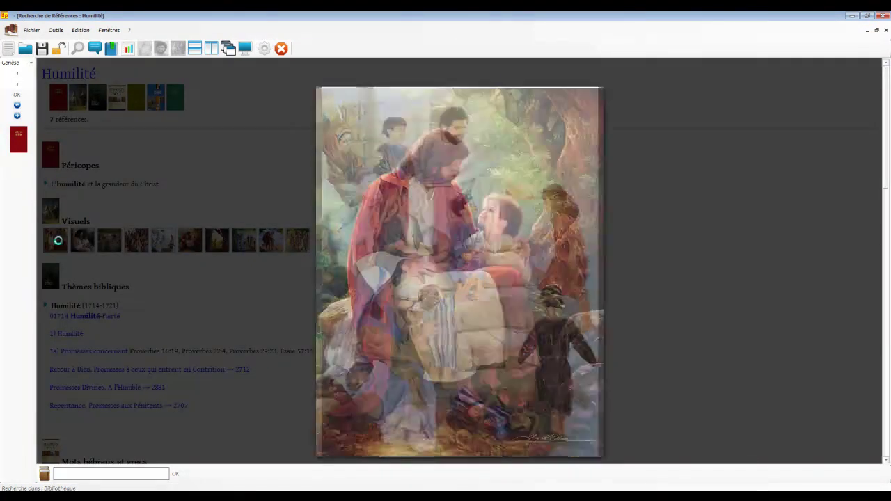
{"action": "left_click", "coordinate": [60, 241]}
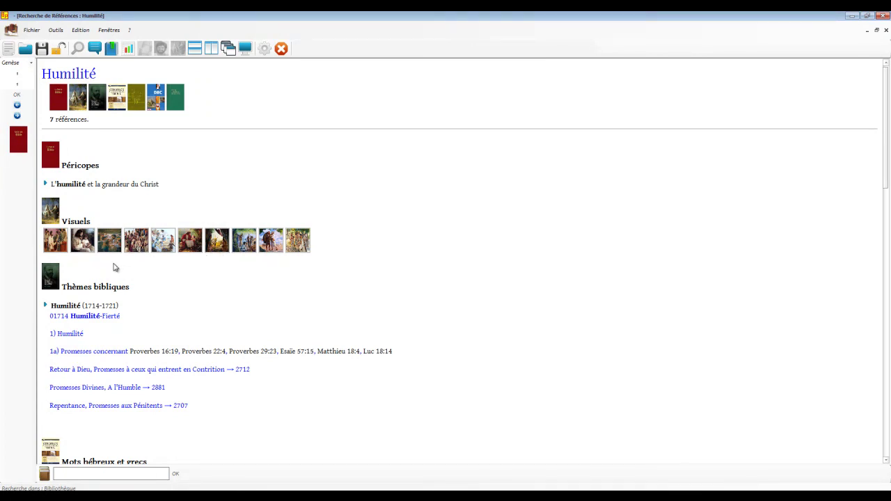
{"action": "scroll", "coordinate": [338, 172], "scroll_direction": "down", "scroll_amount": 10}
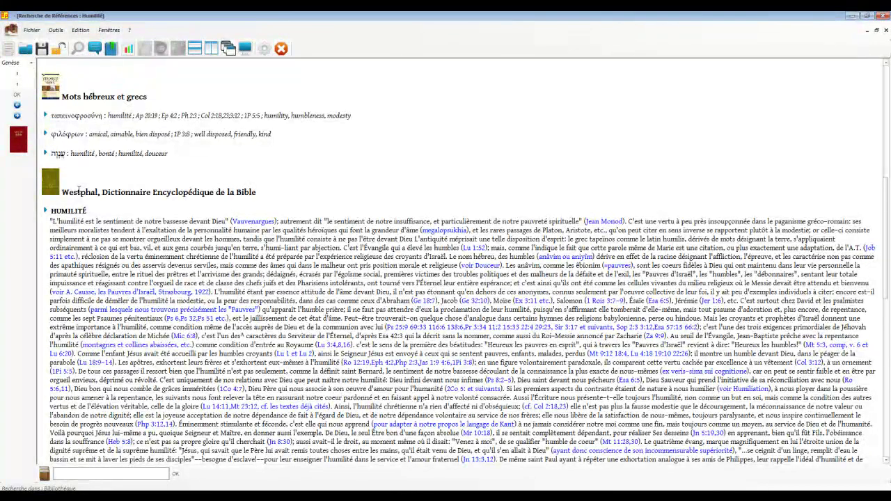
{"action": "scroll", "coordinate": [79, 192], "scroll_direction": "down", "scroll_amount": 5}
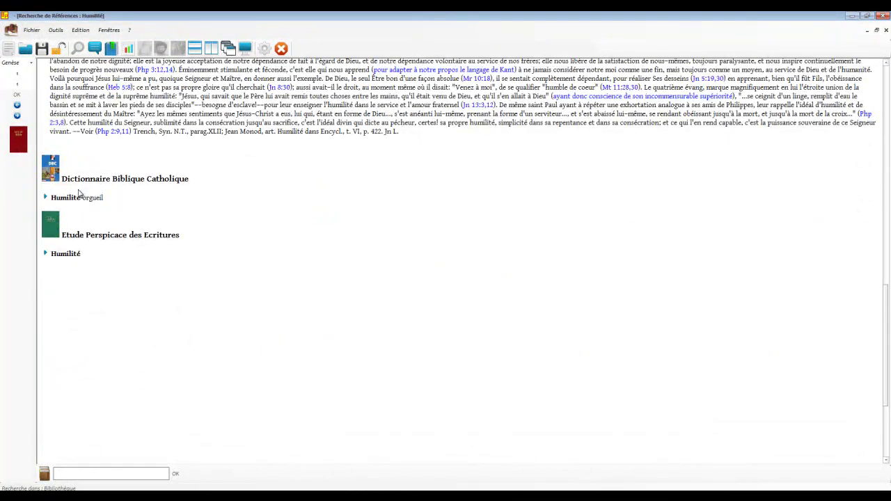
{"action": "scroll", "coordinate": [148, 192], "scroll_direction": "up", "scroll_amount": 10}
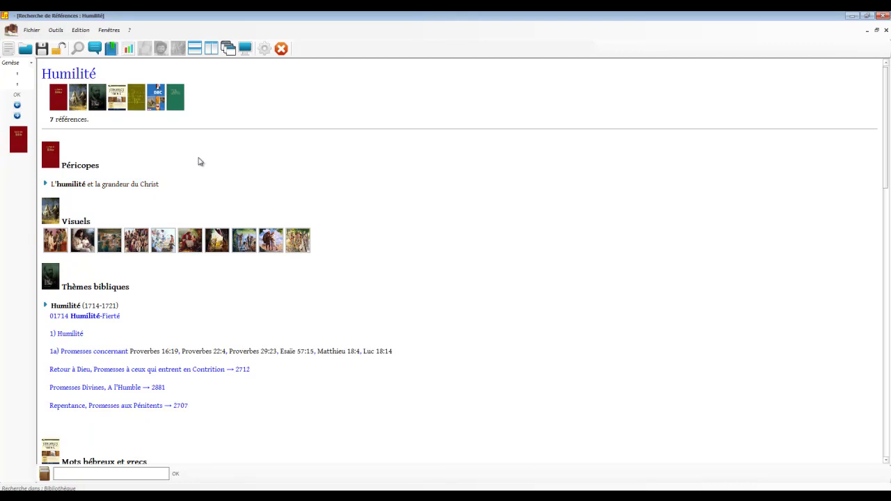
Step: Restore the tiled layout, close all open windows and search the Recherche de Références tool for "Aaron"
{"action": "left_click", "coordinate": [211, 48]}
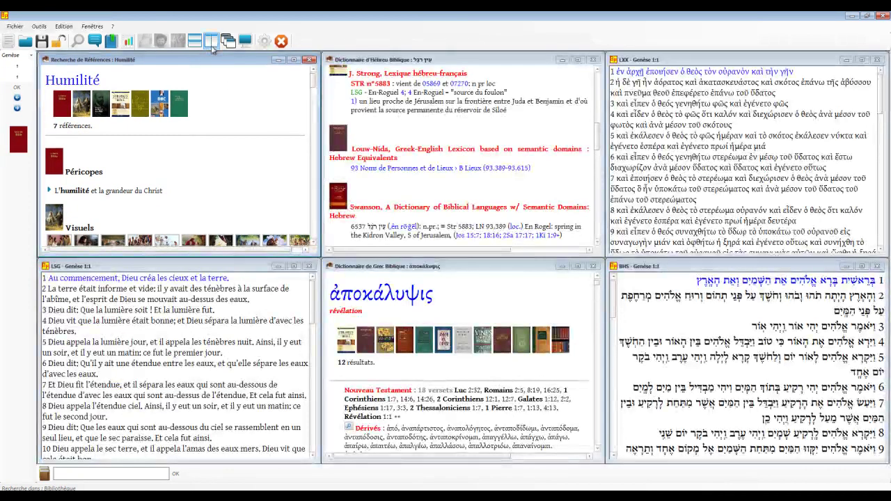
{"action": "left_click", "coordinate": [242, 43]}
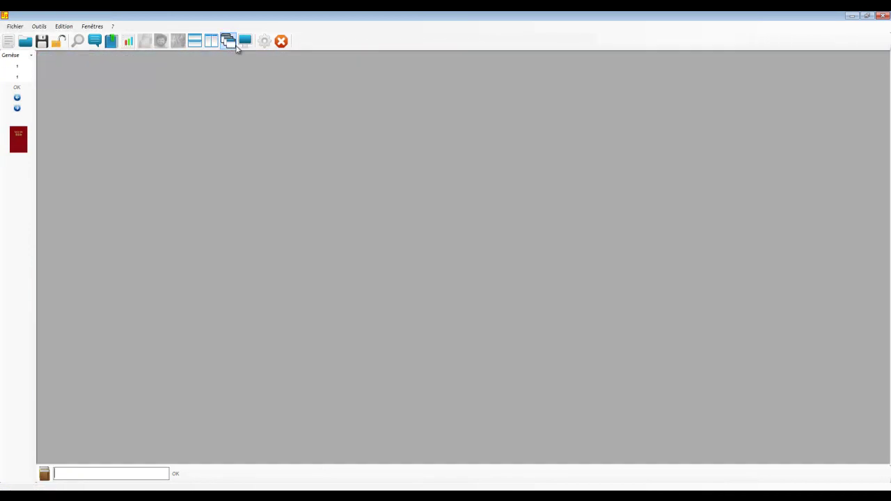
{"action": "left_click", "coordinate": [7, 40]}
{"action": "left_click", "coordinate": [357, 177]}
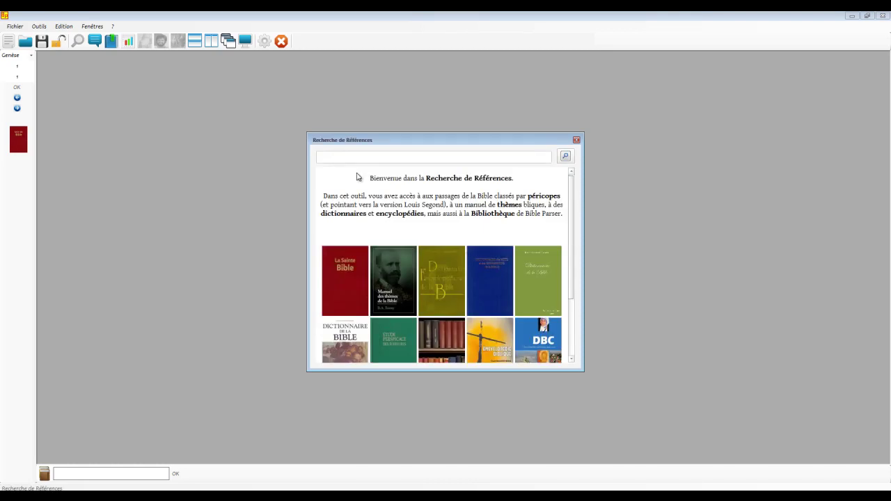
{"action": "type", "text": "Aaron"}
{"action": "key", "text": "Return"}
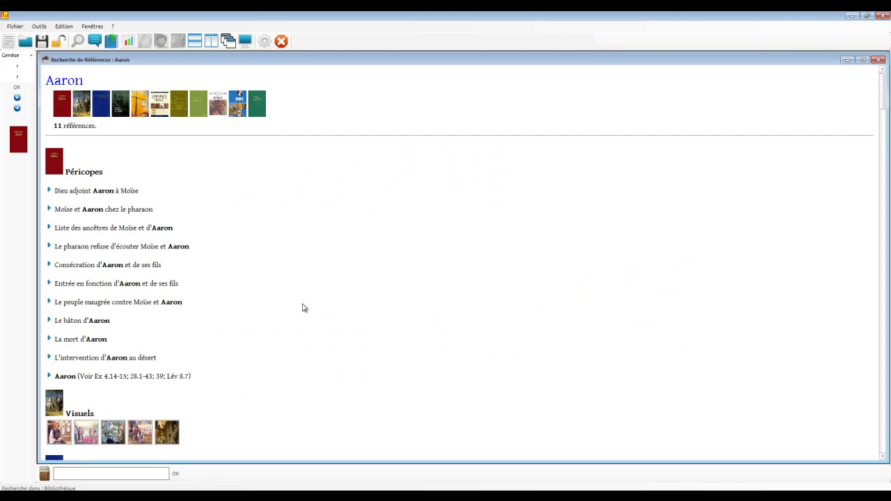
Step: Open the passage linked to the expression "enfants d'Aaron" in the Louis Segond text, then close that Bible window
{"action": "scroll", "coordinate": [312, 301], "scroll_direction": "down", "scroll_amount": 4}
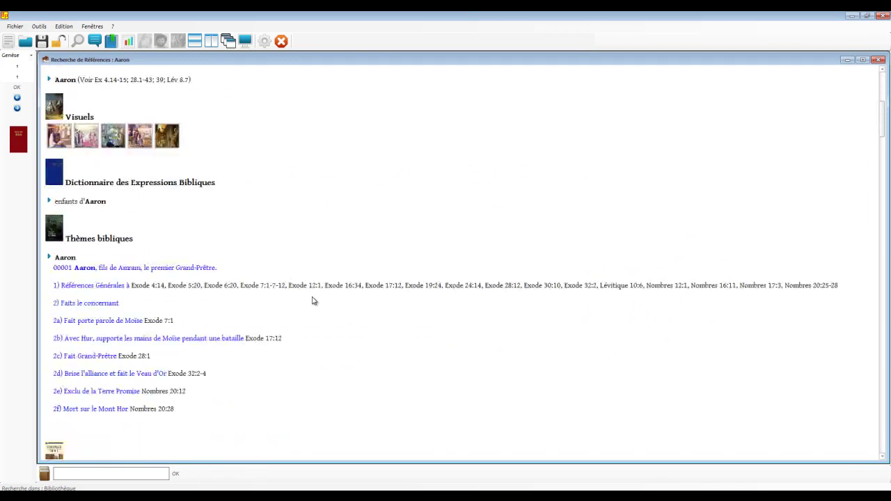
{"action": "left_click", "coordinate": [99, 207]}
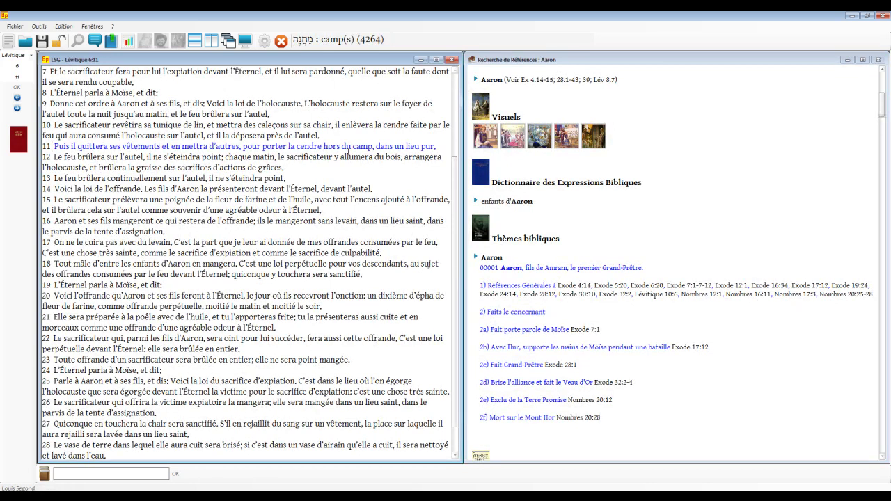
{"action": "left_click", "coordinate": [452, 59]}
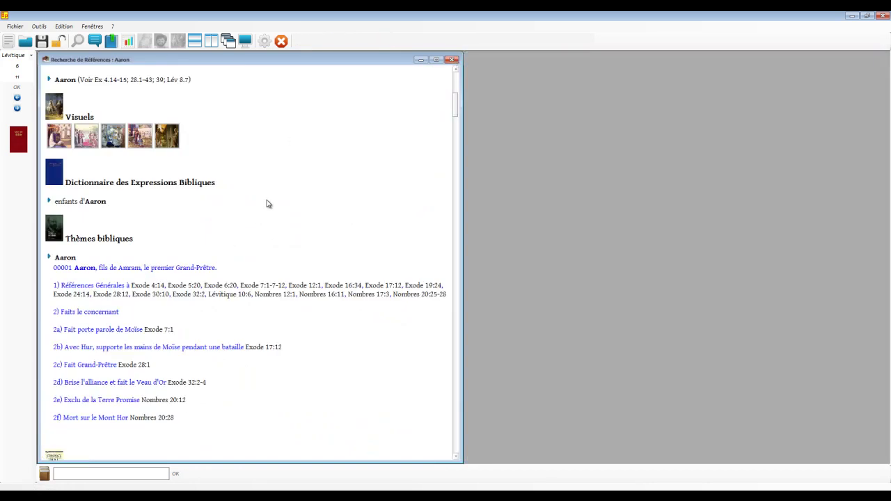
Step: Examine the Hebrew and Greek words and Petit Dictionnaire Biblique articles on Aaron, and consult other sources through their cover thumbnails
{"action": "scroll", "coordinate": [268, 203], "scroll_direction": "down", "scroll_amount": 5}
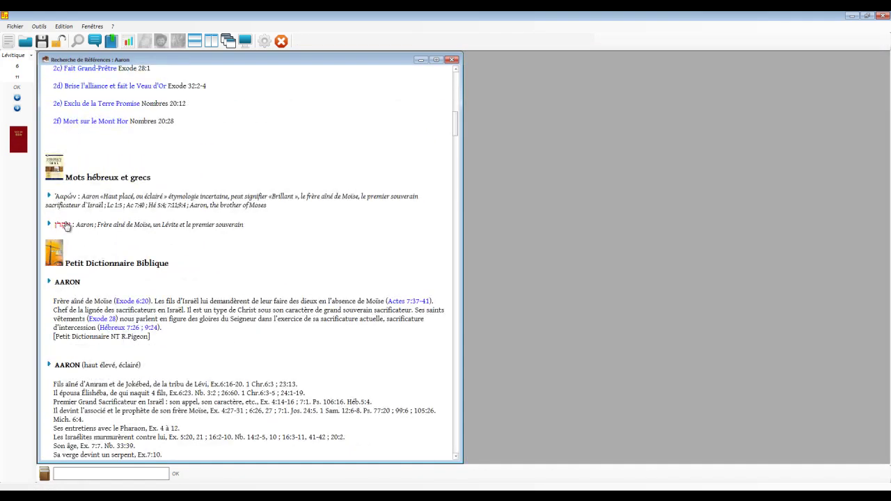
{"action": "scroll", "coordinate": [179, 237], "scroll_direction": "down", "scroll_amount": 2}
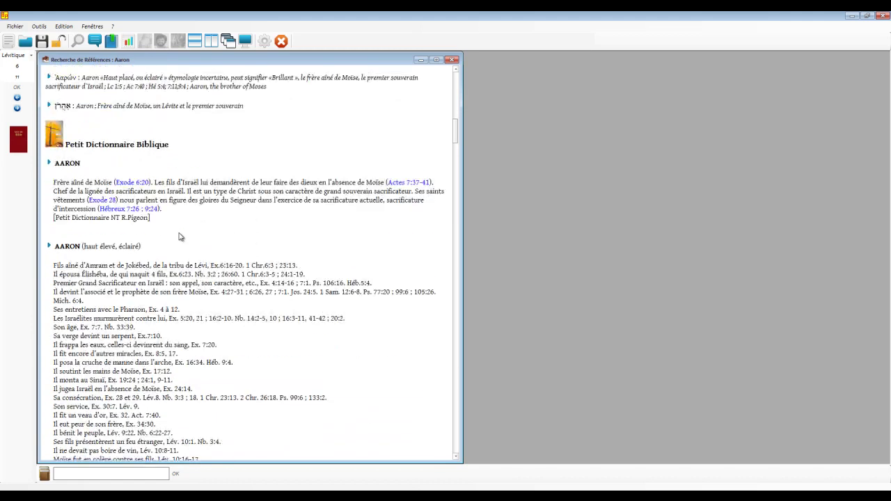
{"action": "left_click", "coordinate": [53, 132]}
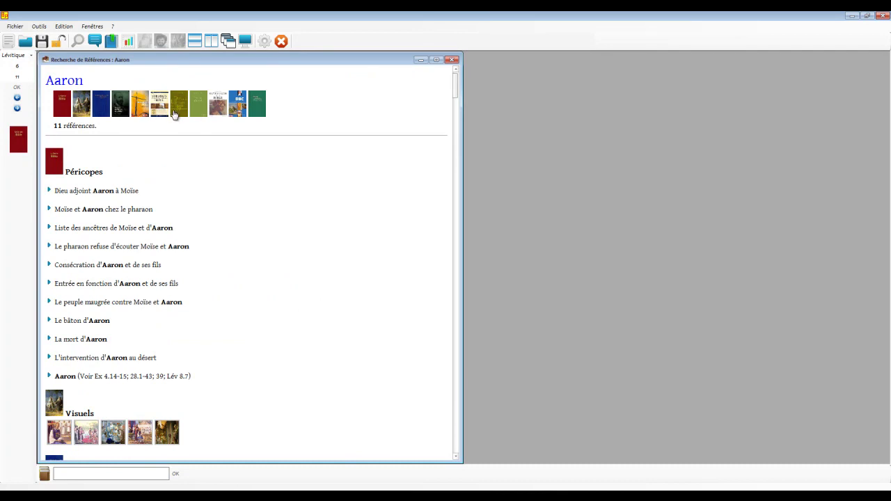
{"action": "left_click", "coordinate": [195, 114]}
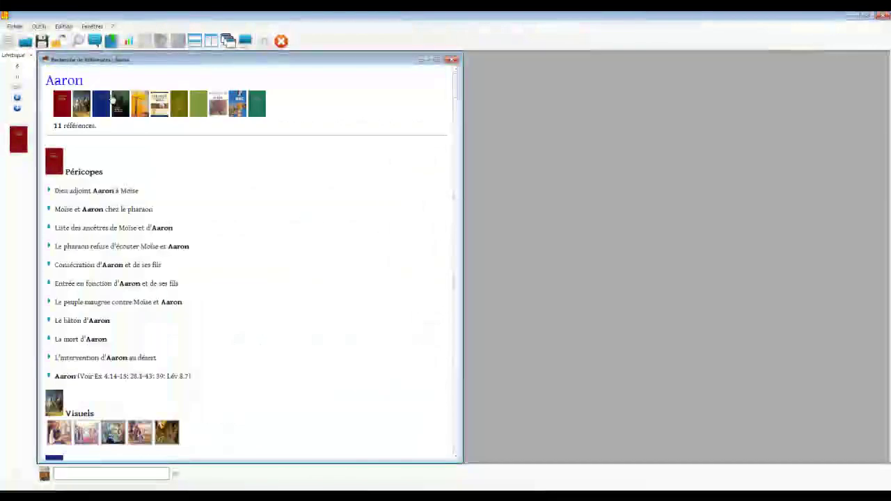
{"action": "left_click", "coordinate": [218, 104]}
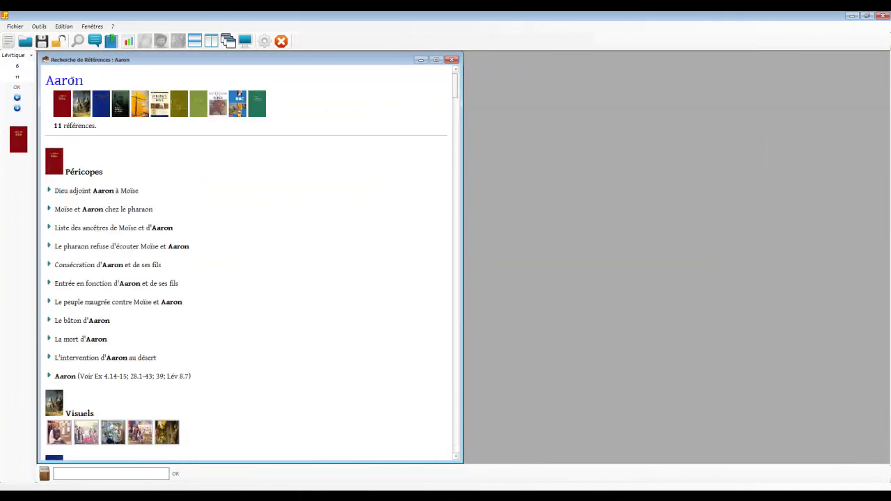
{"action": "left_click", "coordinate": [257, 111]}
Step: Open the Recherche de Références Anglaises tool and search it for "Aaron"
{"action": "left_click", "coordinate": [8, 42]}
{"action": "left_click", "coordinate": [530, 214]}
{"action": "type", "text": "A"}
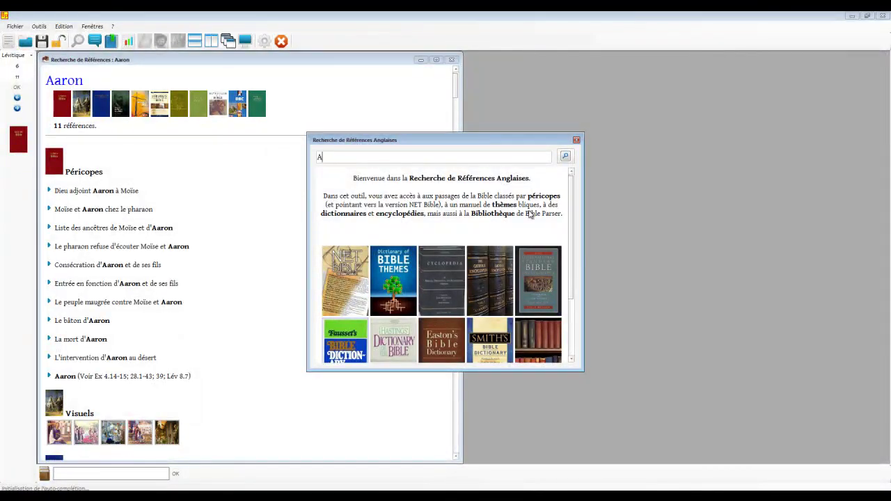
{"action": "type", "text": "aron"}
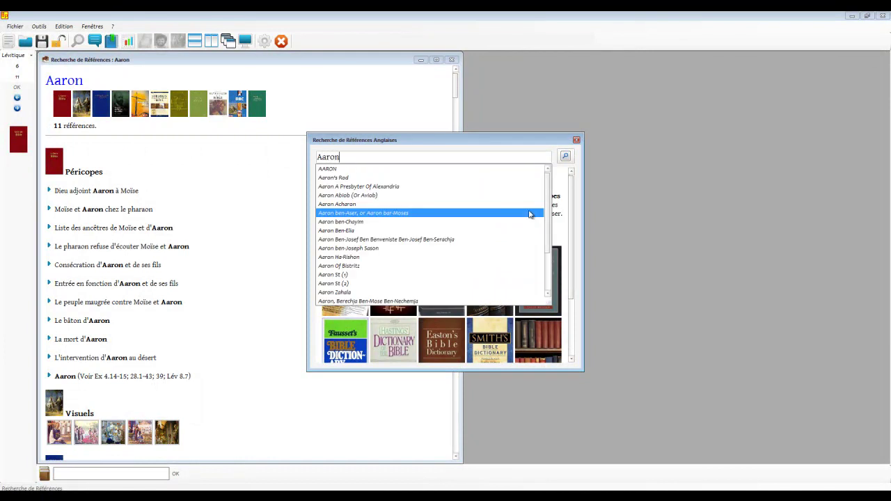
{"action": "key", "text": "Return"}
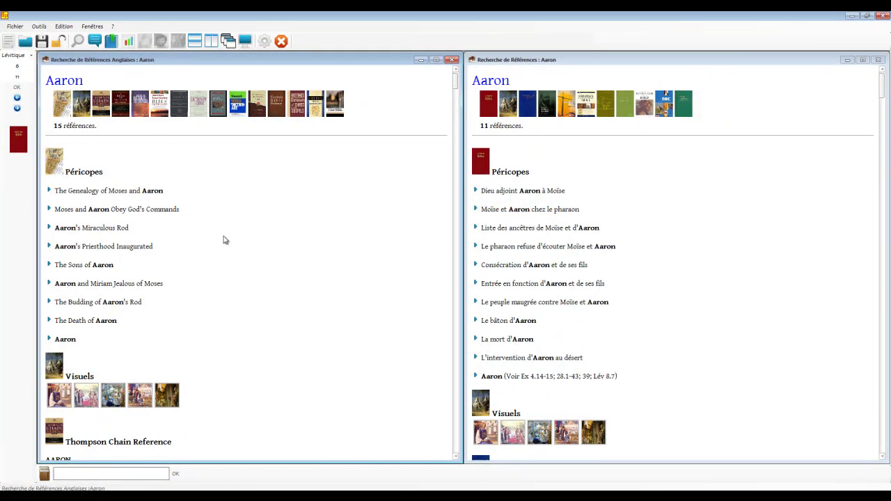
Step: Review the English articles on Aaron, including Thompson Chain Reference and Watson, and close both the English and French Aaron windows
{"action": "scroll", "coordinate": [225, 238], "scroll_direction": "down", "scroll_amount": 5}
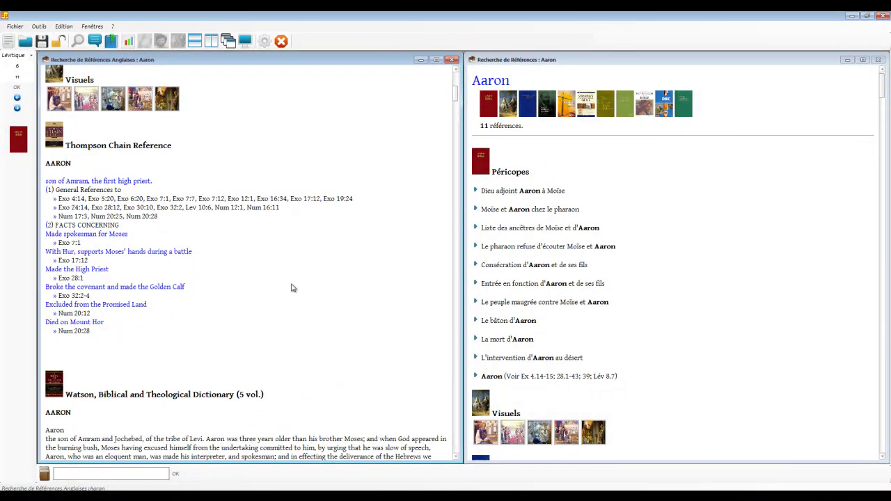
{"action": "scroll", "coordinate": [293, 279], "scroll_direction": "down", "scroll_amount": 4}
{"action": "left_click", "coordinate": [56, 97]}
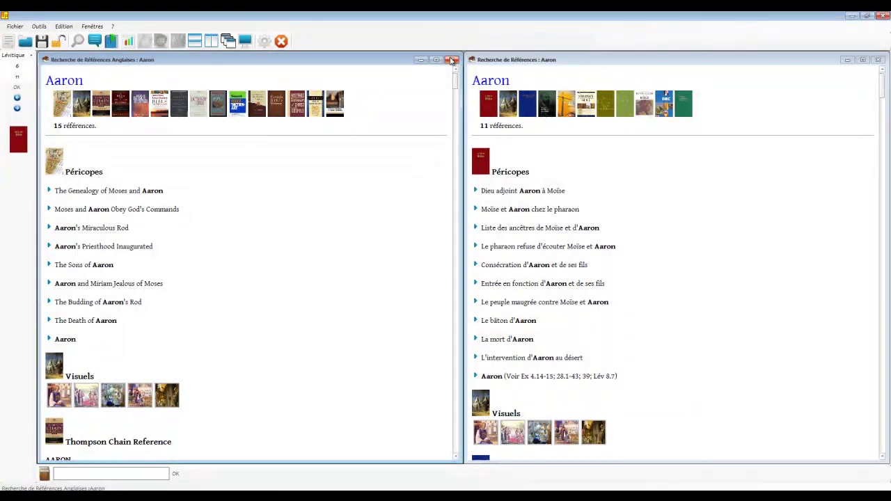
{"action": "left_click", "coordinate": [451, 61]}
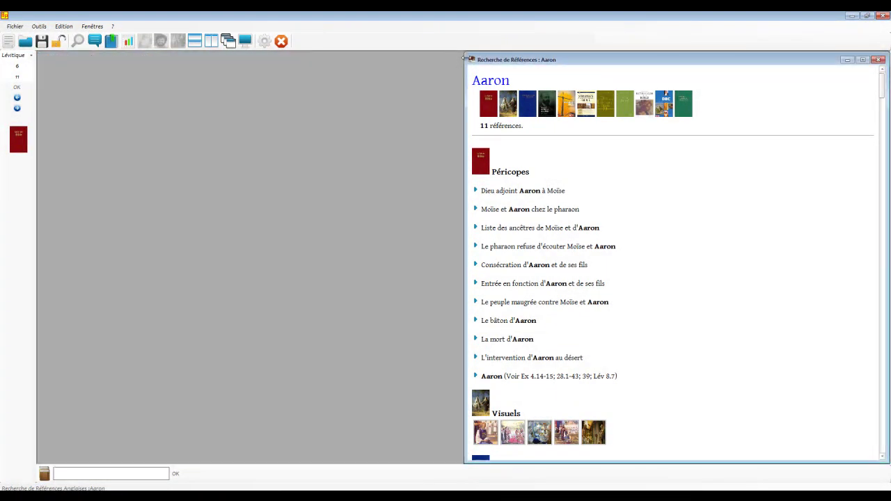
{"action": "double_click", "coordinate": [470, 60]}
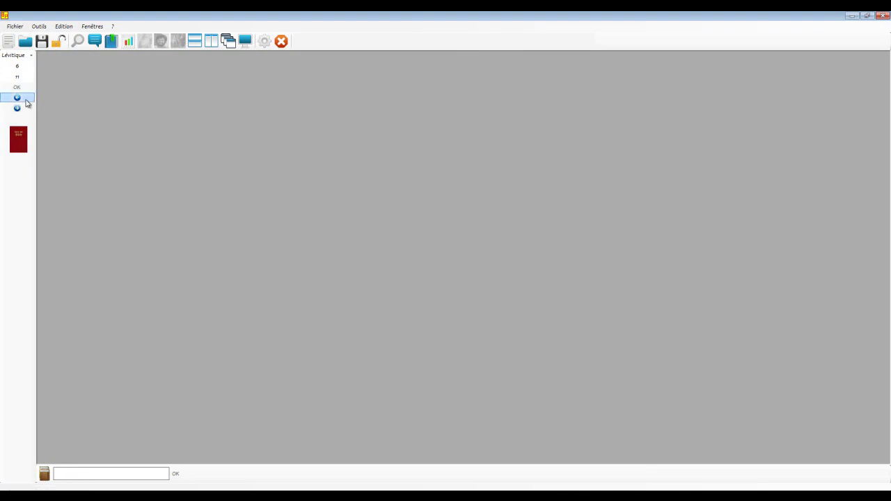
Step: Go to Genesis 1:1 by submitting the reference "gn 1:1"
{"action": "left_click", "coordinate": [96, 478]}
{"action": "type", "text": "gn 1:1"}
{"action": "key", "text": "Return"}
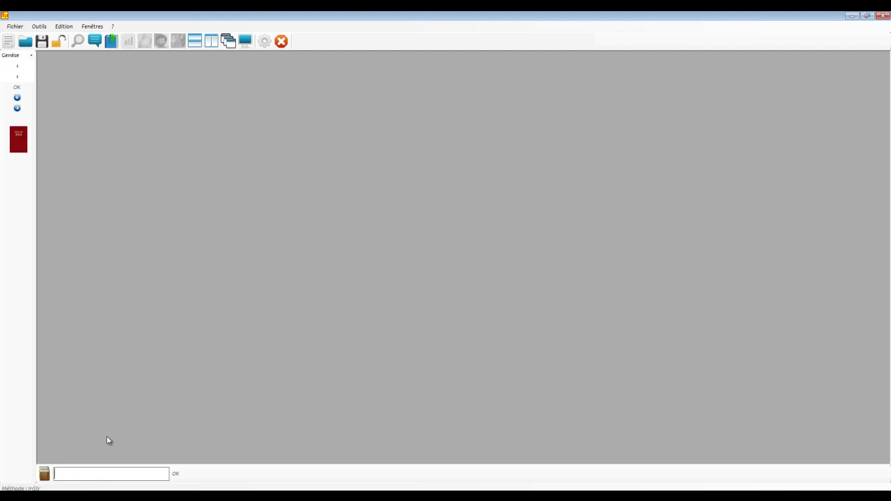
Step: Display Genèse 1:1 in the LSG text, open its Exégèse window, and examine the morphological analysis and grammar references
{"action": "left_click", "coordinate": [16, 87]}
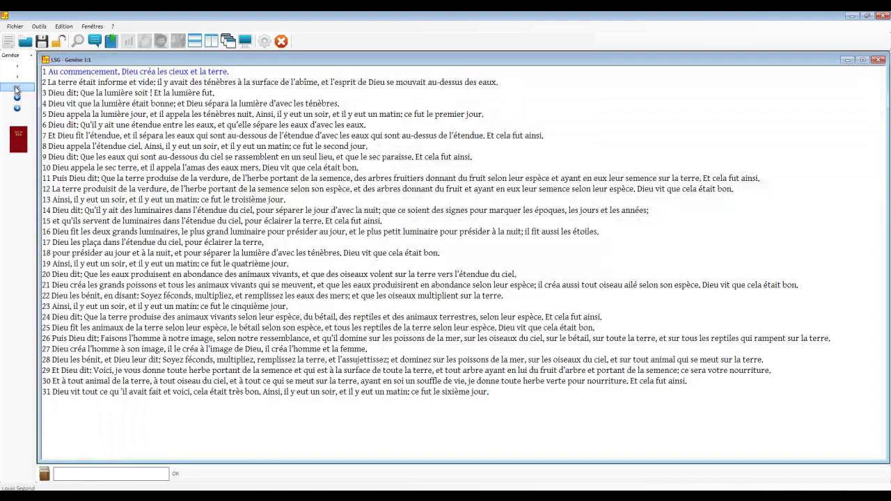
{"action": "left_click", "coordinate": [96, 42]}
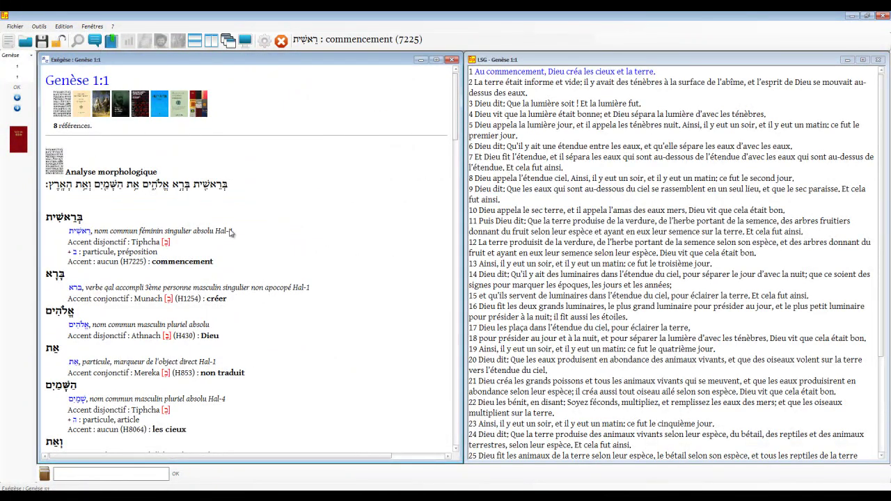
{"action": "scroll", "coordinate": [263, 222], "scroll_direction": "down", "scroll_amount": 1}
{"action": "scroll", "coordinate": [263, 222], "scroll_direction": "down", "scroll_amount": 2}
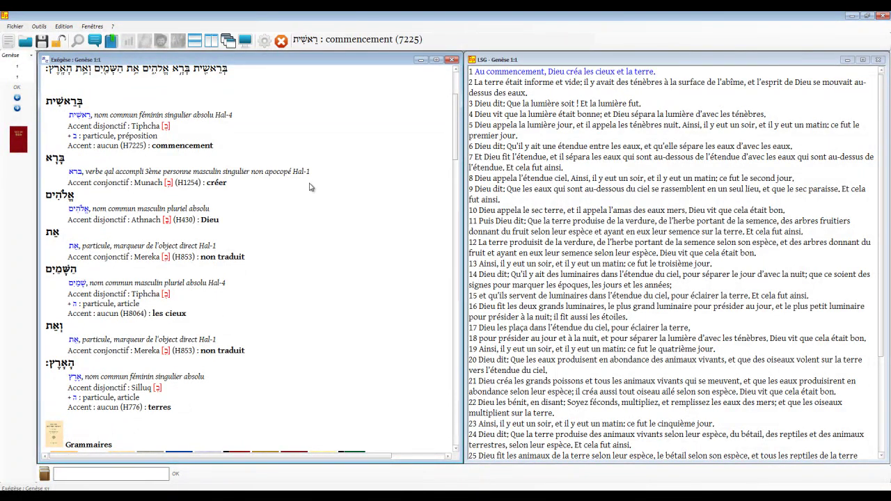
{"action": "scroll", "coordinate": [350, 197], "scroll_direction": "down", "scroll_amount": 6}
{"action": "scroll", "coordinate": [351, 197], "scroll_direction": "down", "scroll_amount": 3}
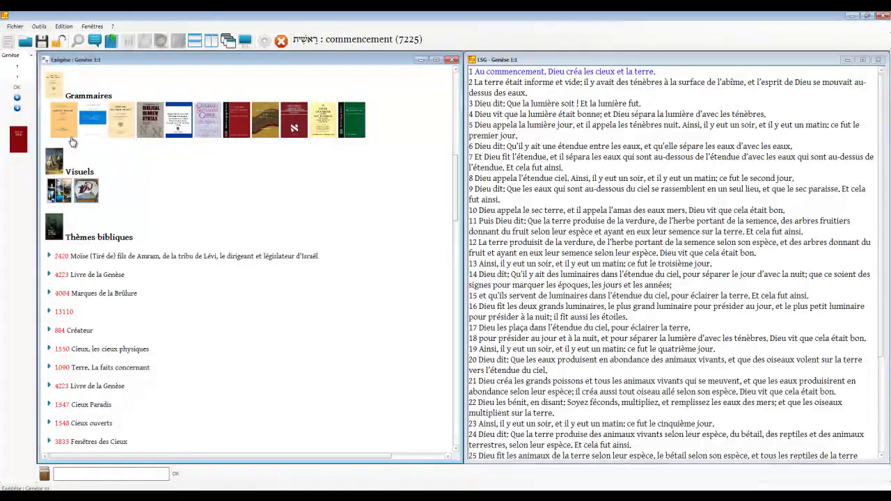
Step: Review the biblical themes, citations and French version comparison for Genèse 1:1, and close the exegesis window
{"action": "scroll", "coordinate": [247, 193], "scroll_direction": "down", "scroll_amount": 10}
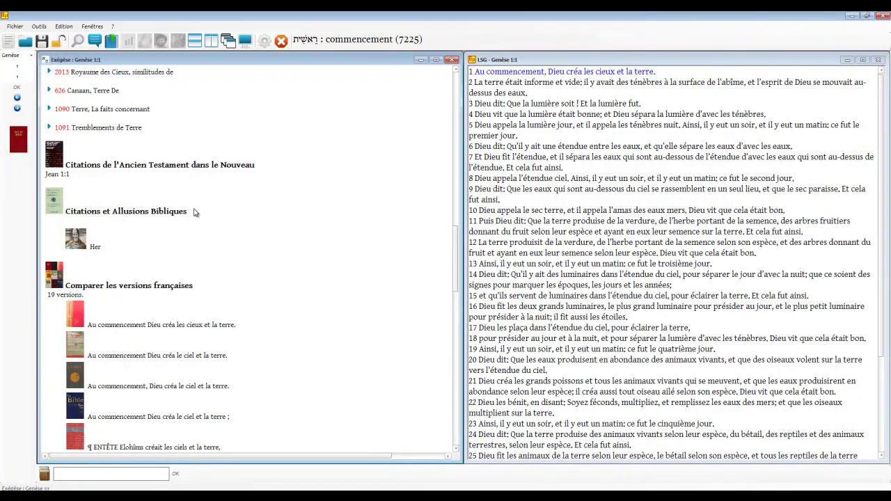
{"action": "scroll", "coordinate": [242, 216], "scroll_direction": "down", "scroll_amount": 3}
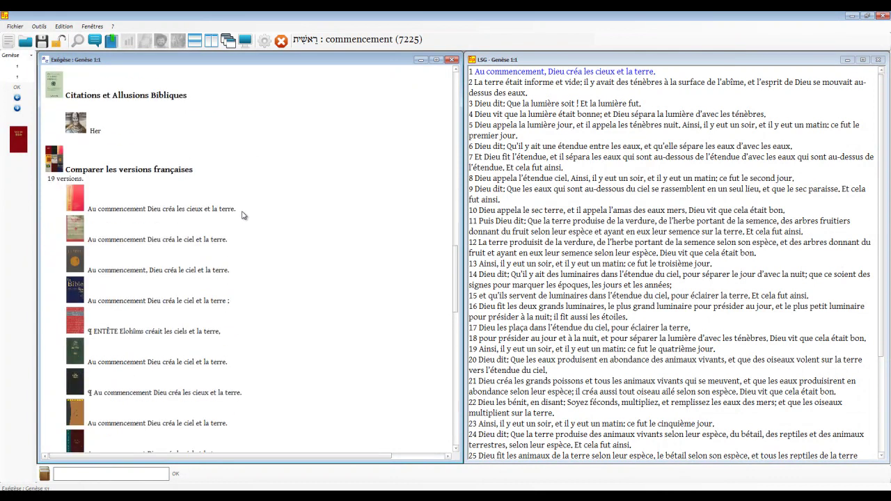
{"action": "scroll", "coordinate": [242, 216], "scroll_direction": "down", "scroll_amount": 2}
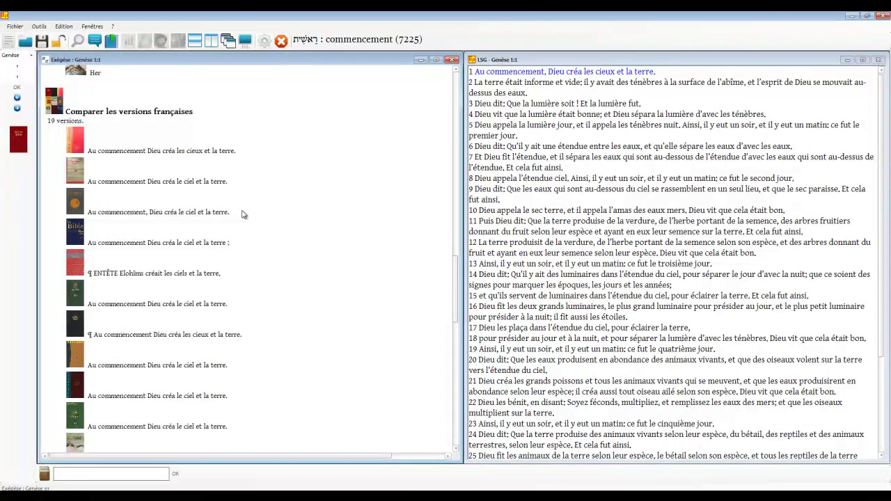
{"action": "scroll", "coordinate": [242, 212], "scroll_direction": "up", "scroll_amount": 15}
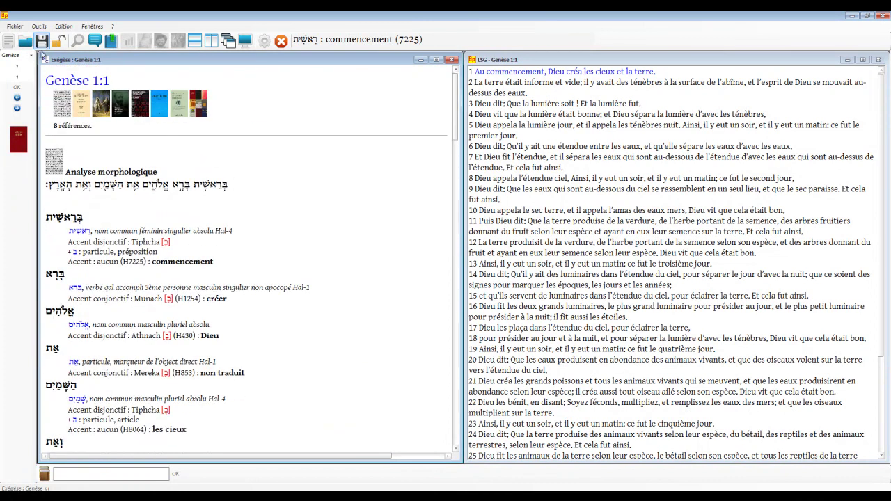
{"action": "left_click", "coordinate": [451, 62]}
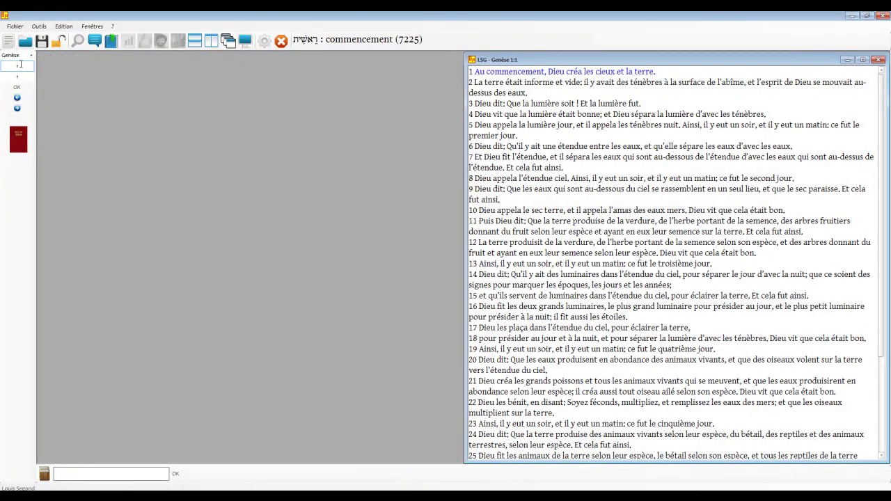
Step: Go to Genèse 2:2, consult the Tov's Parallel BHS/LXX entry in its exegesis window, and close that window
{"action": "type", "text": "2"}
{"action": "left_click", "coordinate": [20, 87]}
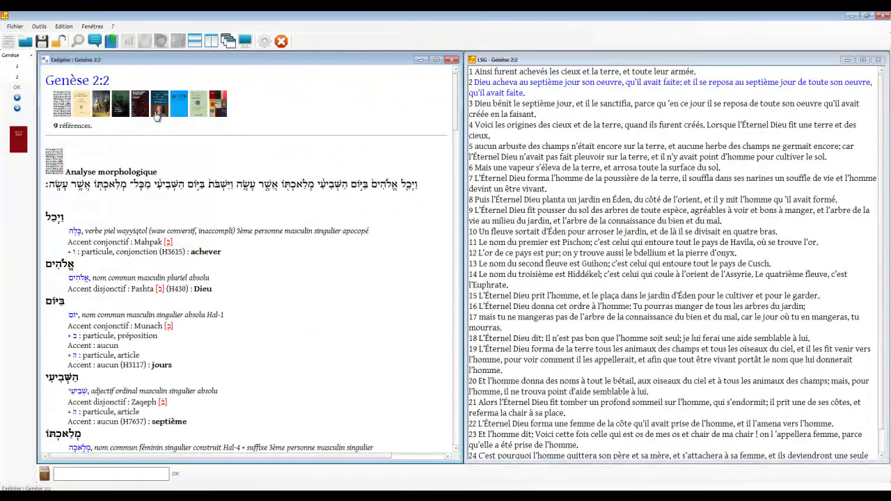
{"action": "left_click", "coordinate": [153, 112]}
{"action": "left_click", "coordinate": [452, 59]}
Step: Display Genèse 4:8 in the LSG text and open its Exégèse window
{"action": "left_click", "coordinate": [4, 66]}
{"action": "key", "text": "Tab"}
{"action": "type", "text": "8"}
{"action": "left_click", "coordinate": [17, 87]}
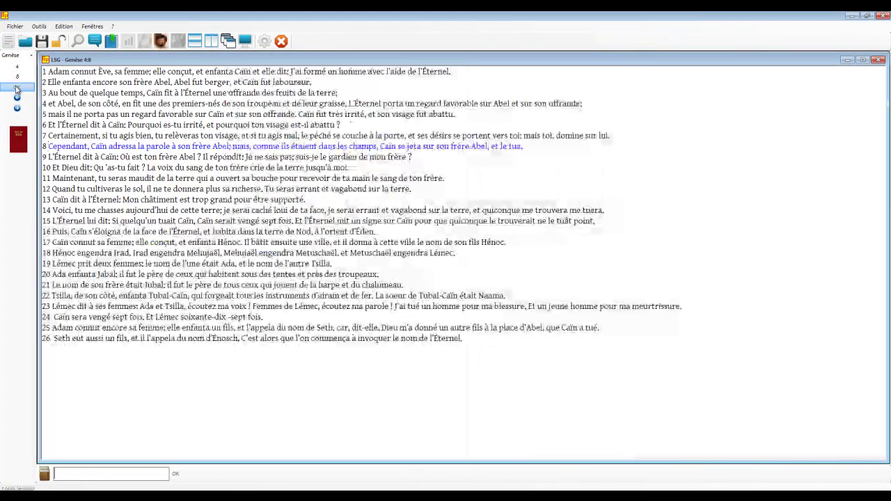
{"action": "left_click", "coordinate": [95, 42]}
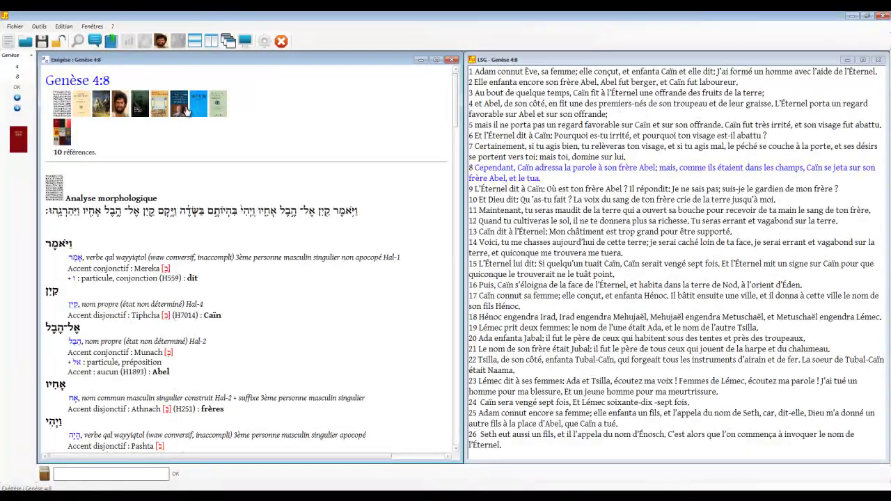
Step: Review the Biblia Mirecurensia, Tov's Parallel BHS/LXX and Pentateuque Samaritain entries for Genèse 4:8, and close the exegesis and LSG windows
{"action": "left_click", "coordinate": [163, 108]}
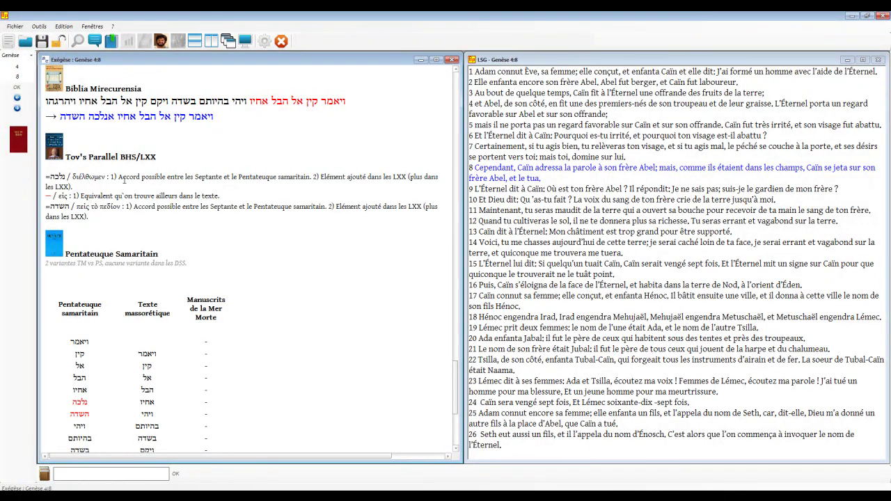
{"action": "scroll", "coordinate": [91, 237], "scroll_direction": "down", "scroll_amount": 3}
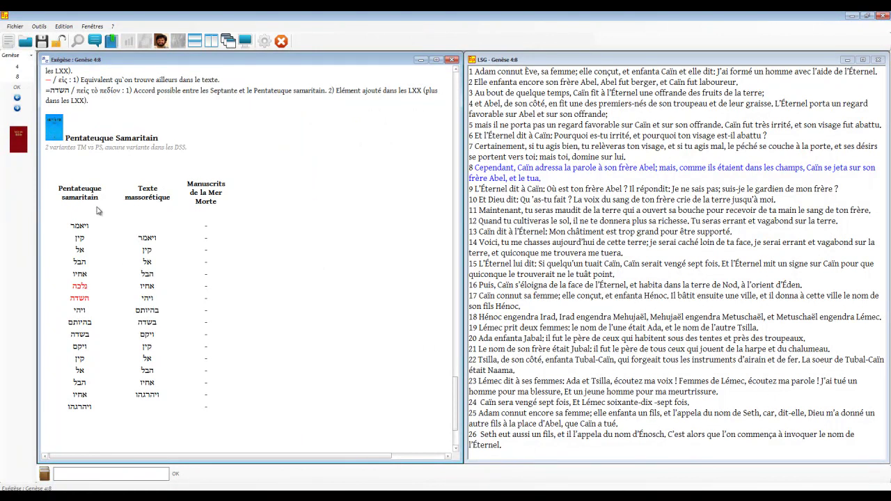
{"action": "scroll", "coordinate": [96, 211], "scroll_direction": "up", "scroll_amount": 7}
{"action": "scroll", "coordinate": [96, 211], "scroll_direction": "up", "scroll_amount": 15}
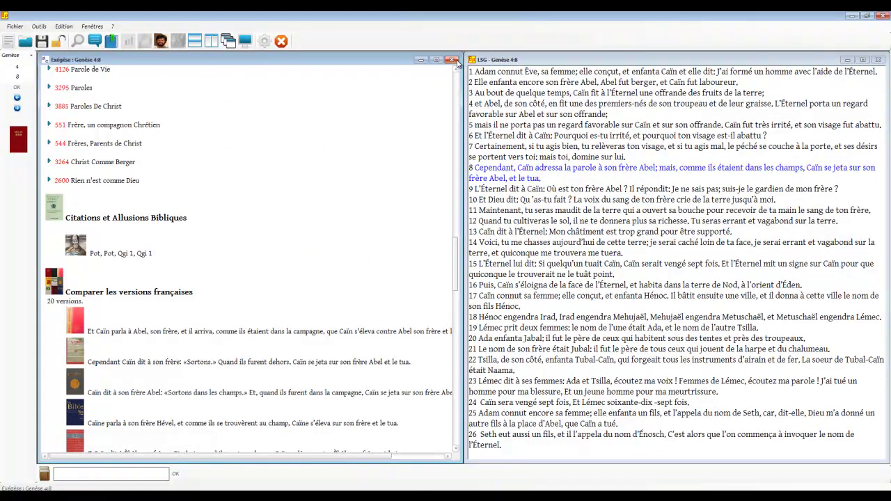
{"action": "left_click", "coordinate": [453, 60]}
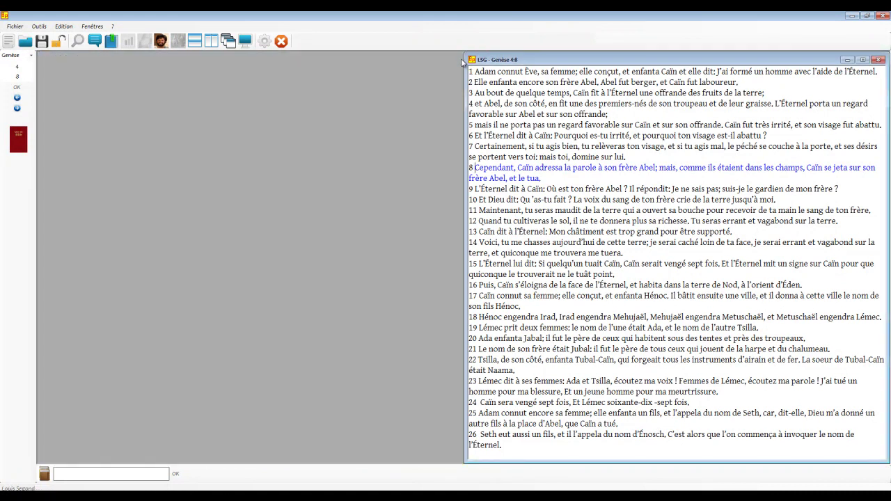
{"action": "double_click", "coordinate": [468, 59]}
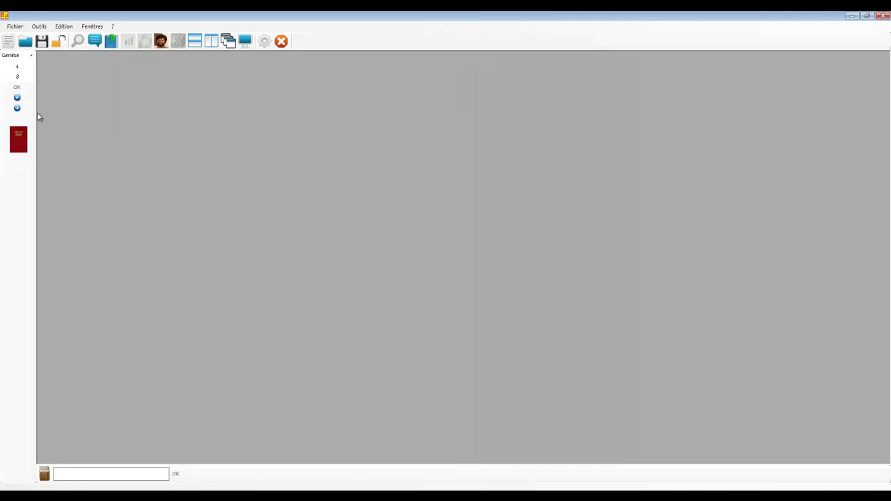
Step: Choose the French LSG version and display Actes chapter 18, verse 1
{"action": "left_click", "coordinate": [19, 139]}
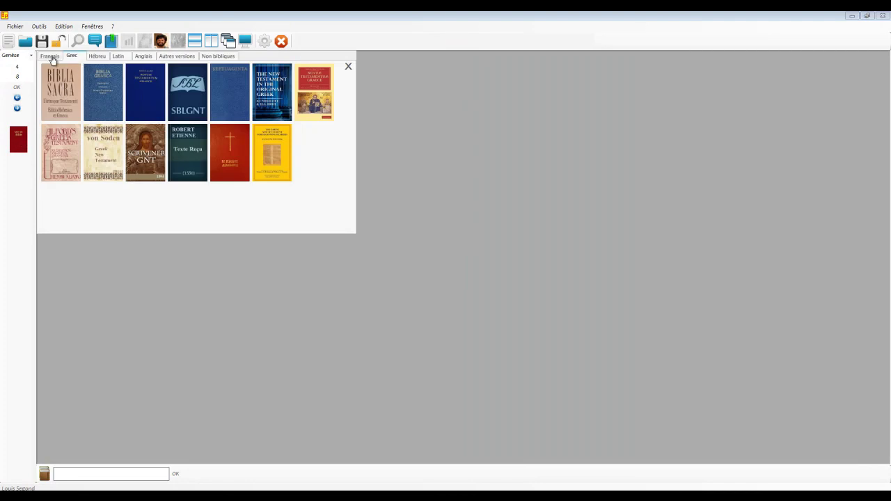
{"action": "left_click", "coordinate": [50, 56]}
{"action": "left_click", "coordinate": [61, 80]}
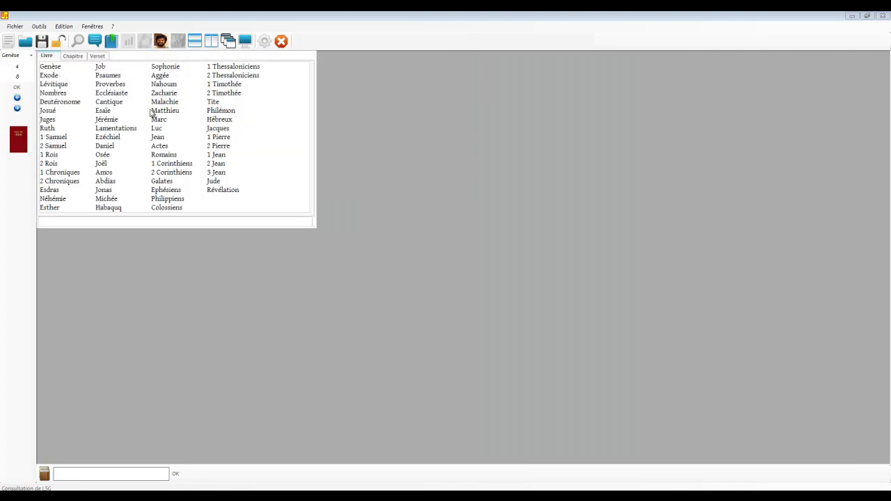
{"action": "left_click", "coordinate": [169, 148]}
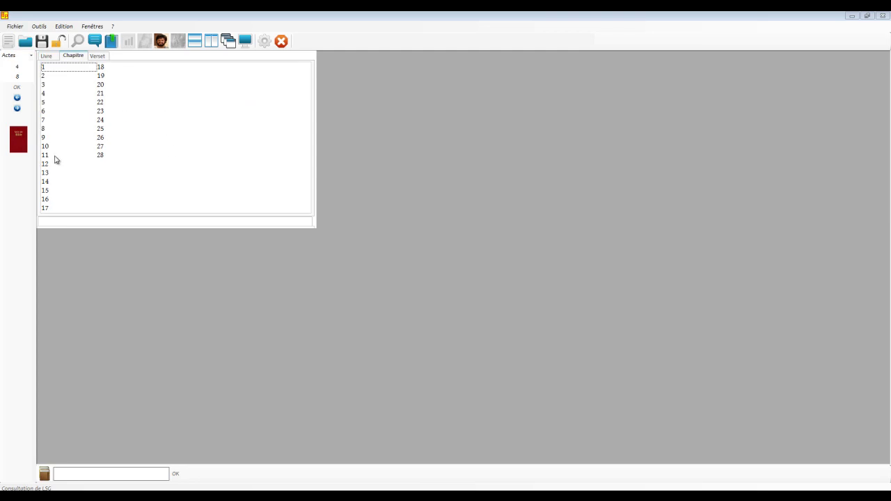
{"action": "left_click", "coordinate": [110, 66]}
{"action": "left_click", "coordinate": [76, 68]}
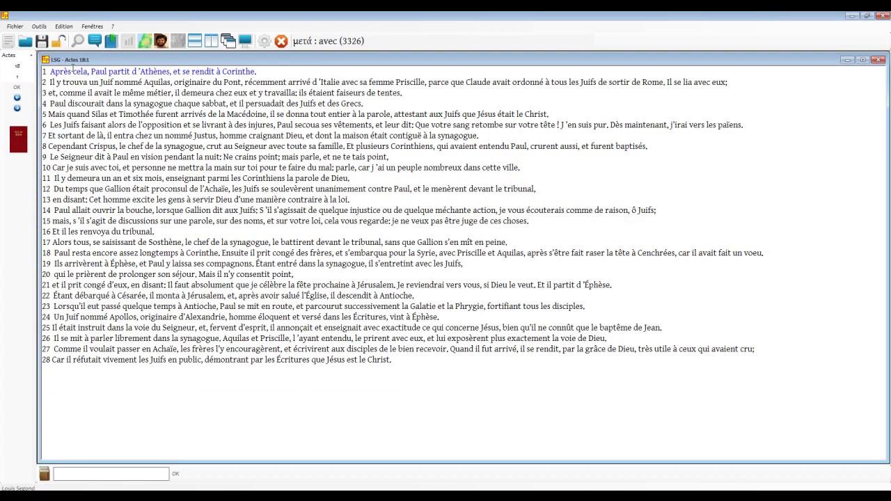
Step: Open the exegesis of Actes 18:1, examine its atlas, themes, Greek critical apparatus and Greek versions, and close the window
{"action": "left_click", "coordinate": [93, 43]}
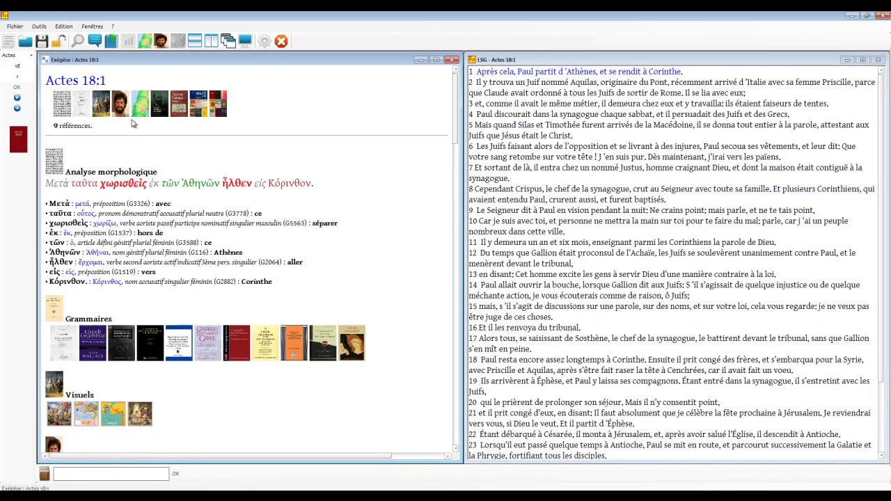
{"action": "scroll", "coordinate": [139, 117], "scroll_direction": "down", "scroll_amount": 10}
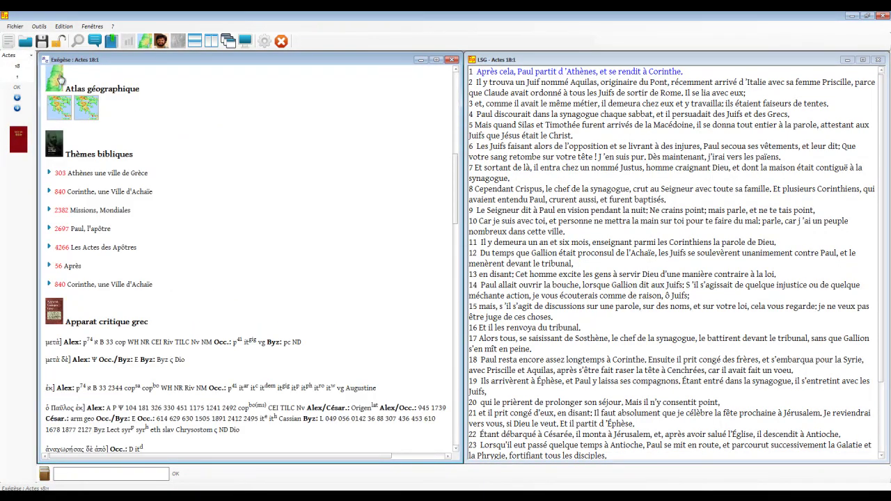
{"action": "scroll", "coordinate": [99, 95], "scroll_direction": "up", "scroll_amount": 10}
{"action": "left_click", "coordinate": [177, 110]}
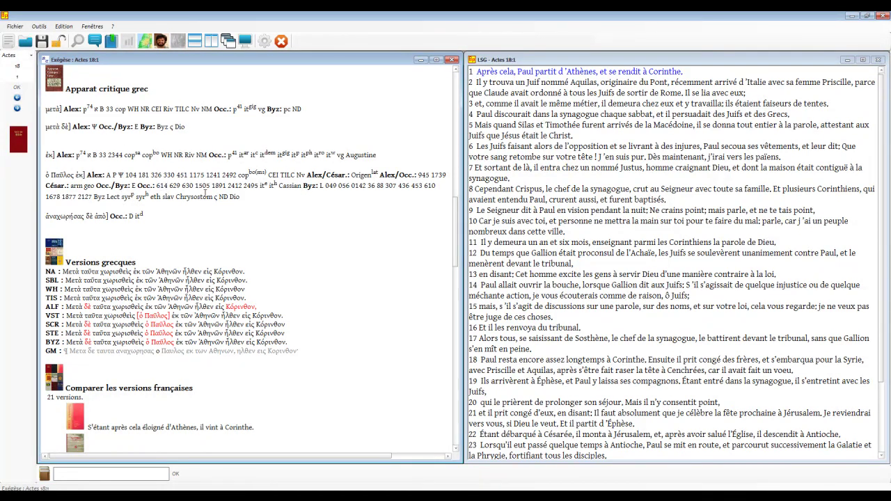
{"action": "scroll", "coordinate": [282, 239], "scroll_direction": "down", "scroll_amount": 1}
{"action": "scroll", "coordinate": [282, 239], "scroll_direction": "down", "scroll_amount": 4}
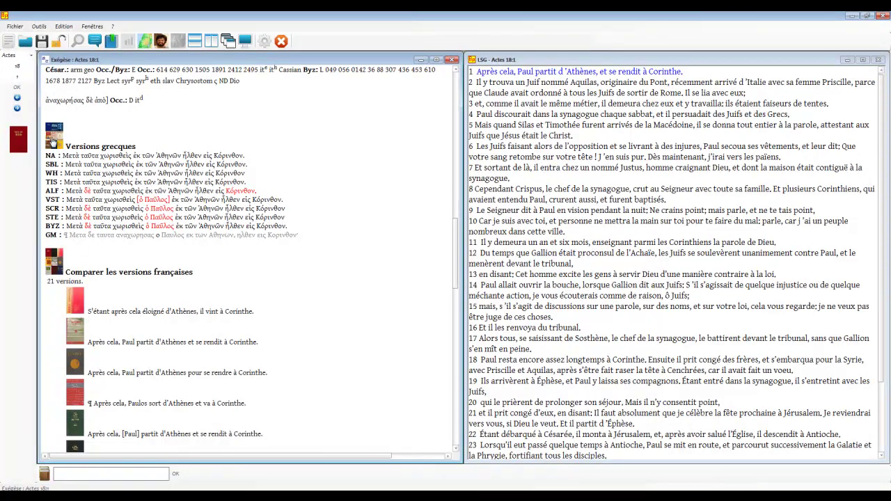
{"action": "scroll", "coordinate": [50, 141], "scroll_direction": "up", "scroll_amount": 10}
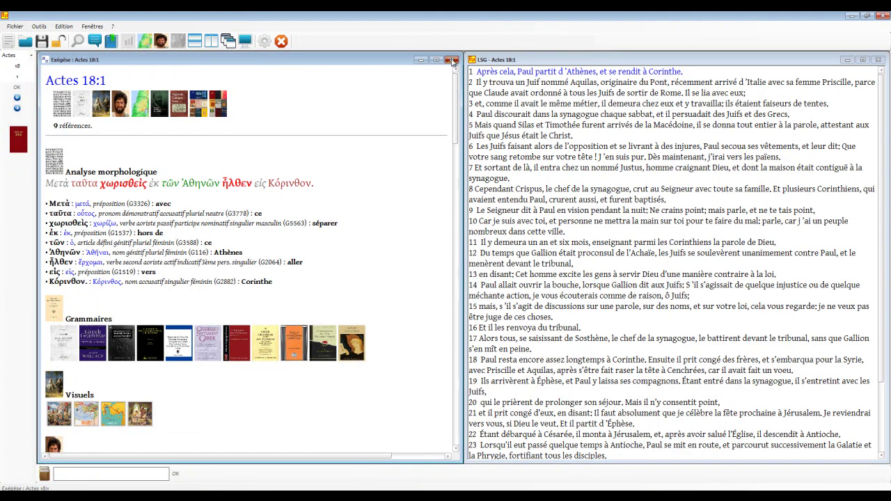
{"action": "left_click", "coordinate": [452, 61]}
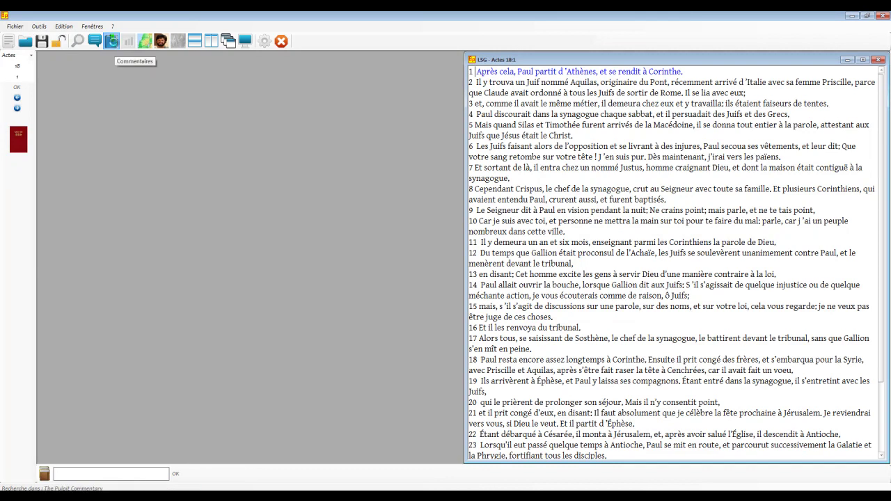
Step: Open the commentaries on Actes 18:1 and consult the John Trapp and Bullinger Companion Bible entries through their cover thumbnails
{"action": "left_click", "coordinate": [111, 41]}
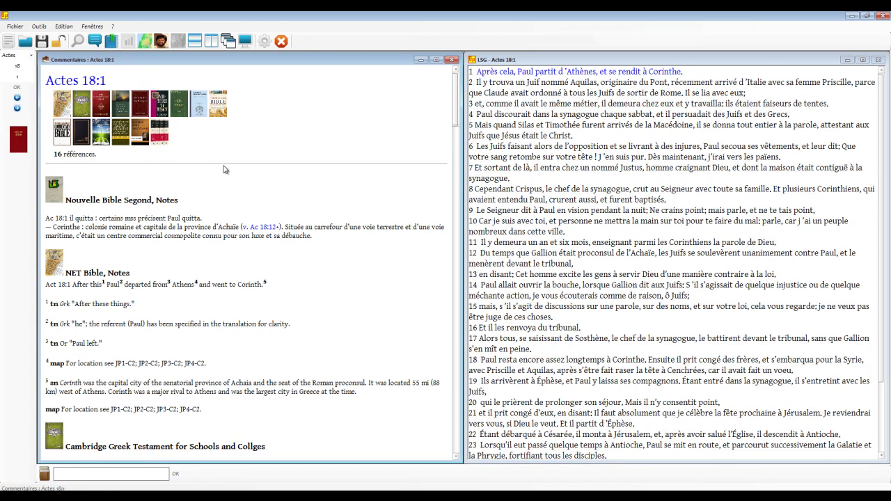
{"action": "scroll", "coordinate": [244, 170], "scroll_direction": "down", "scroll_amount": 1}
{"action": "scroll", "coordinate": [243, 170], "scroll_direction": "up", "scroll_amount": 3}
{"action": "left_click", "coordinate": [118, 129]}
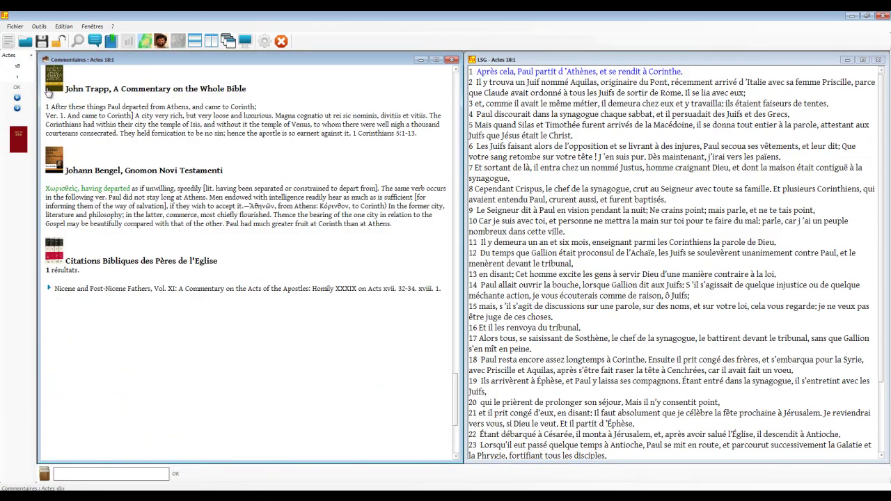
{"action": "scroll", "coordinate": [63, 98], "scroll_direction": "up", "scroll_amount": 5}
{"action": "left_click", "coordinate": [101, 104]}
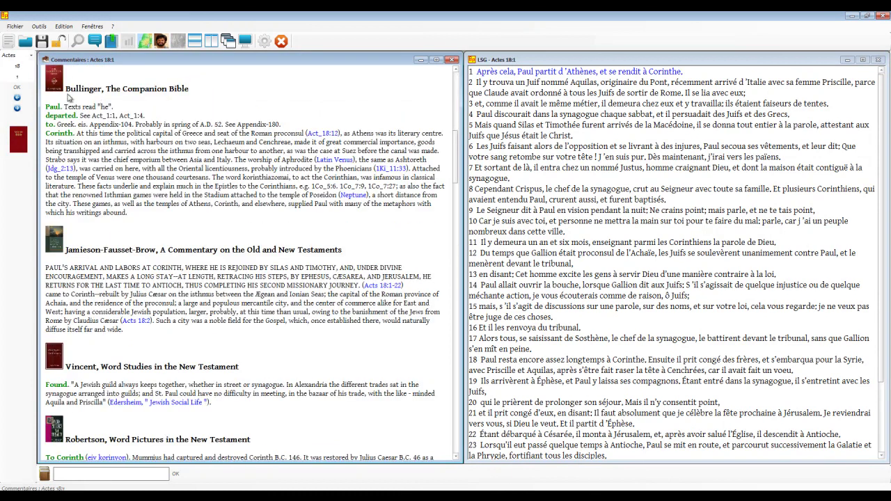
{"action": "scroll", "coordinate": [58, 90], "scroll_direction": "up", "scroll_amount": 5}
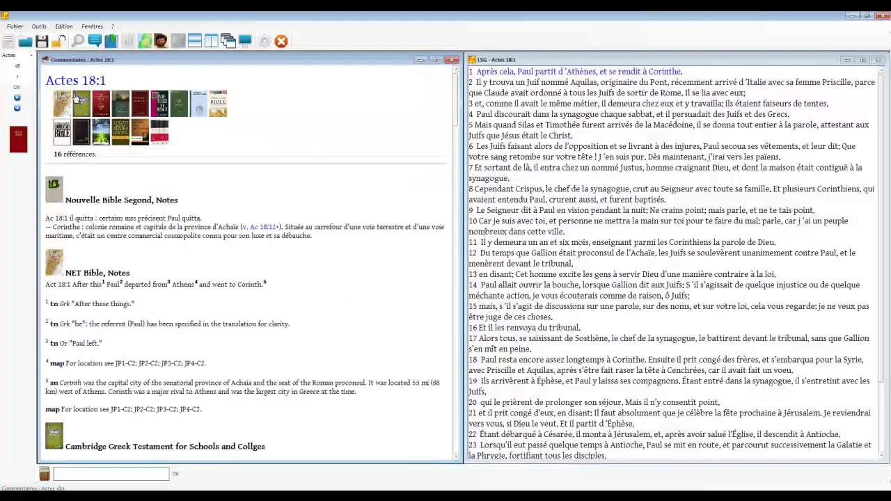
Step: Open the Nicene and Post-Nicene Fathers homily from the Citations Bibliques des Pères de l'Eglise, read it, and close the Early Church Fathers window
{"action": "left_click", "coordinate": [160, 142]}
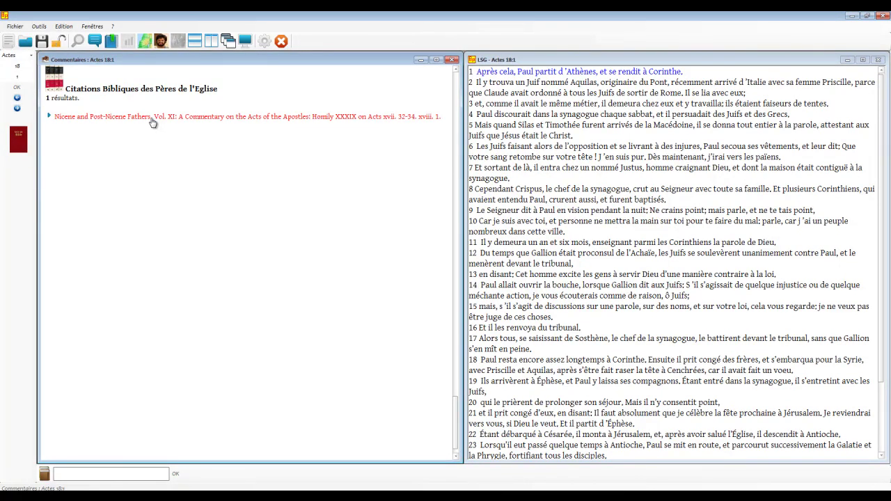
{"action": "left_click", "coordinate": [151, 119]}
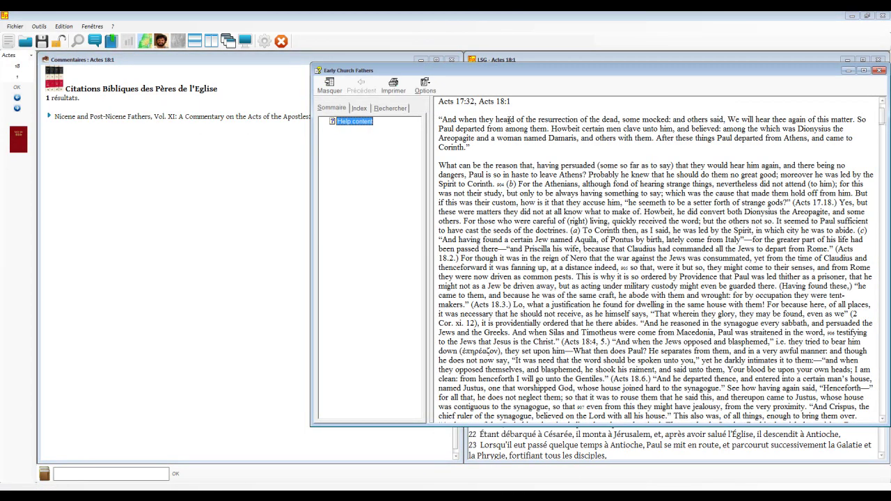
{"action": "scroll", "coordinate": [570, 193], "scroll_direction": "down", "scroll_amount": 4}
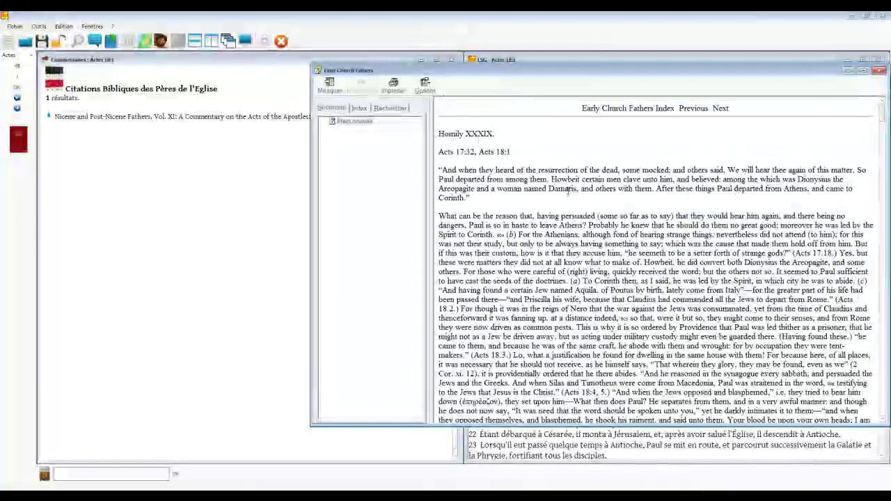
{"action": "left_click", "coordinate": [599, 109]}
{"action": "left_click", "coordinate": [880, 71]}
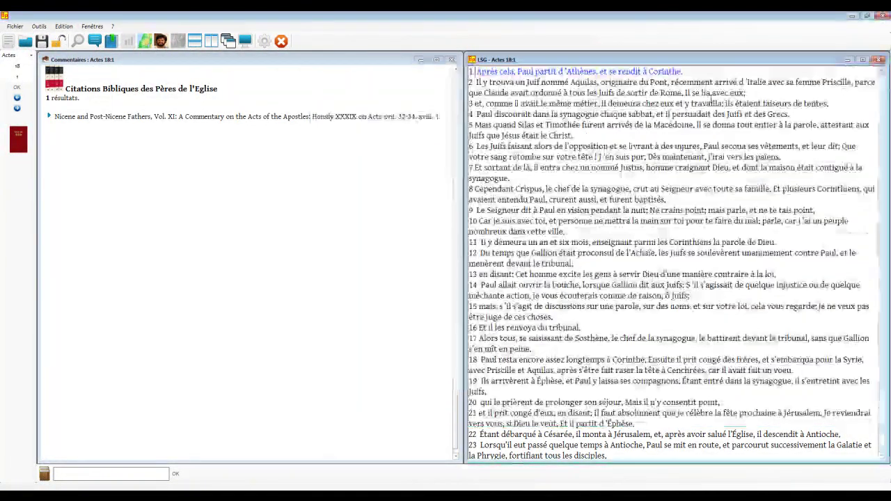